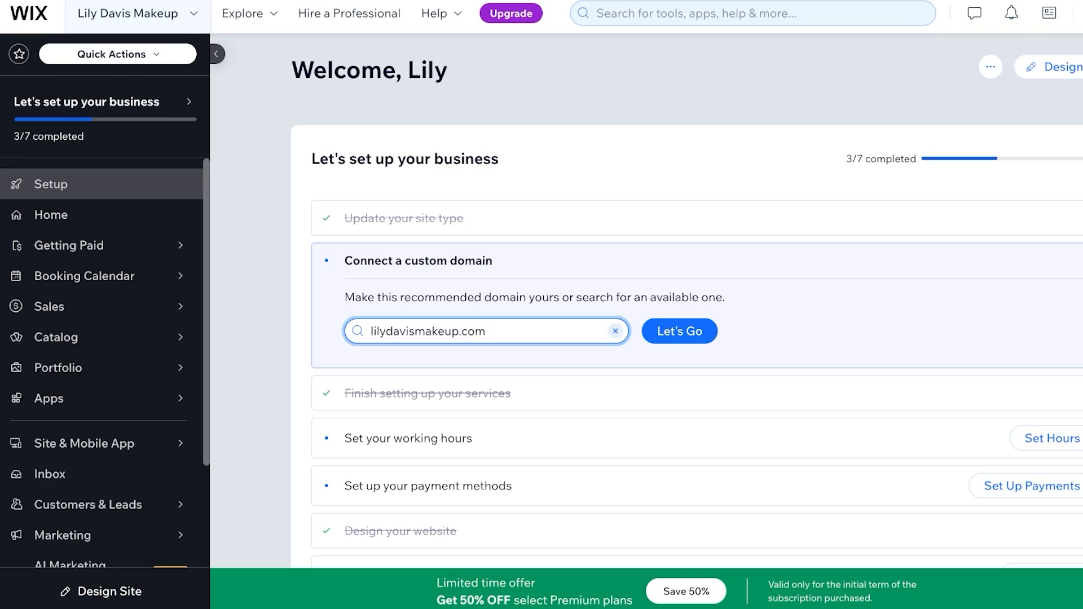
Open the site's Manage Apps page from the dashboard and review the pending and installed apps
scroll(101, 291, "down", 3)
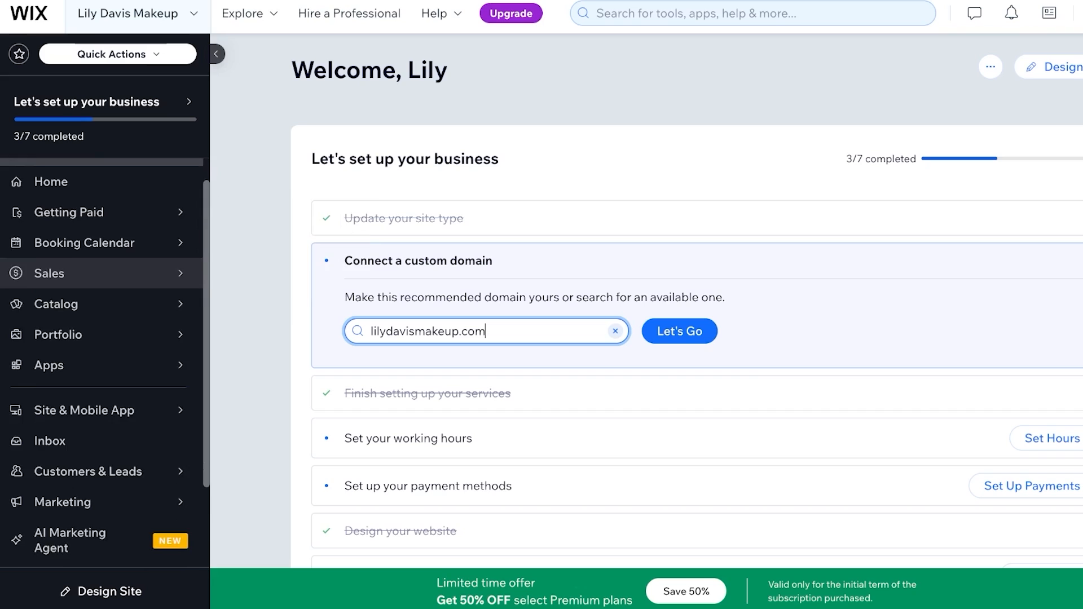
left_click(102, 290)
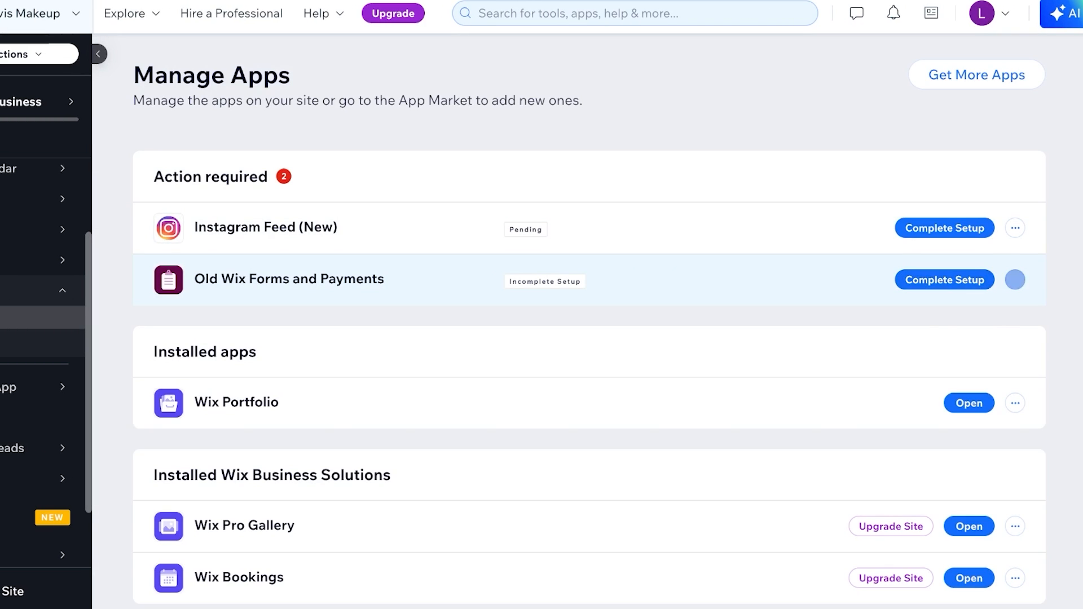
left_click(1015, 280)
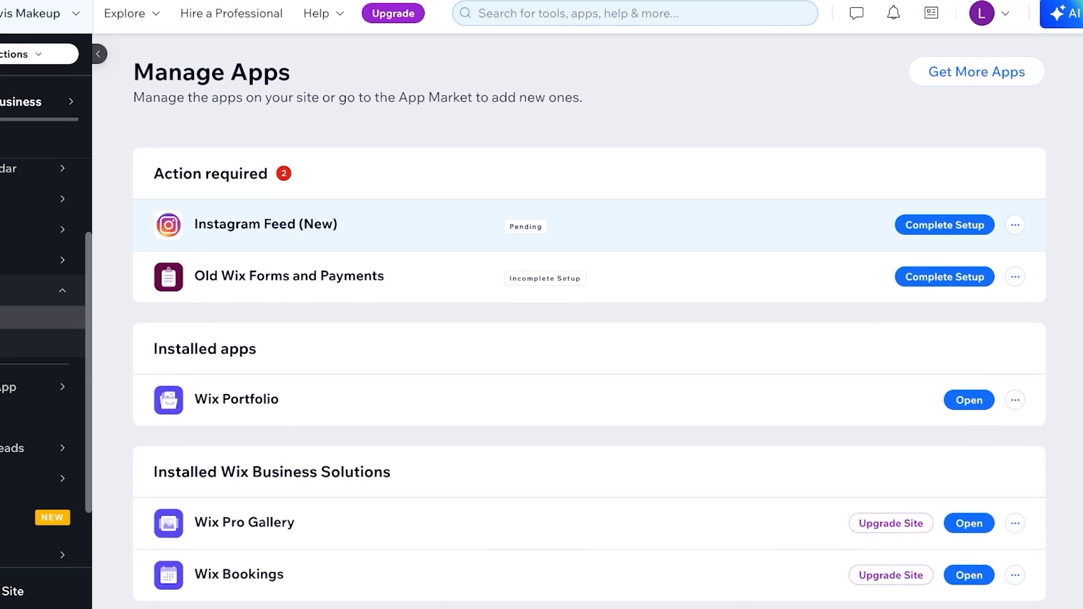
scroll(589, 226, "down", 6)
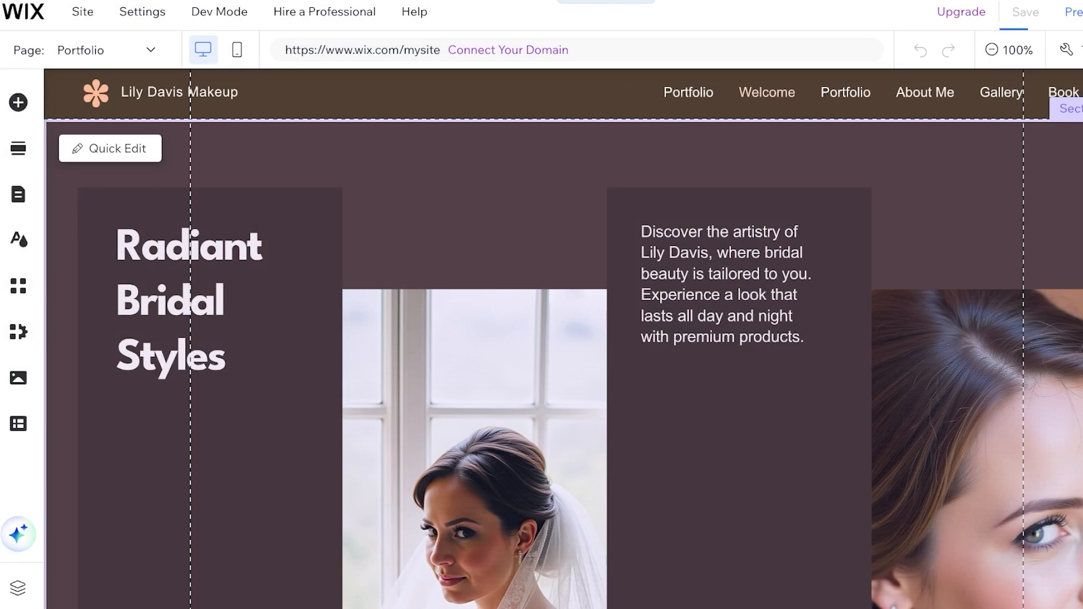
Open Manage Apps within the site editor and review the installed Wix Business Solutions
left_click(19, 286)
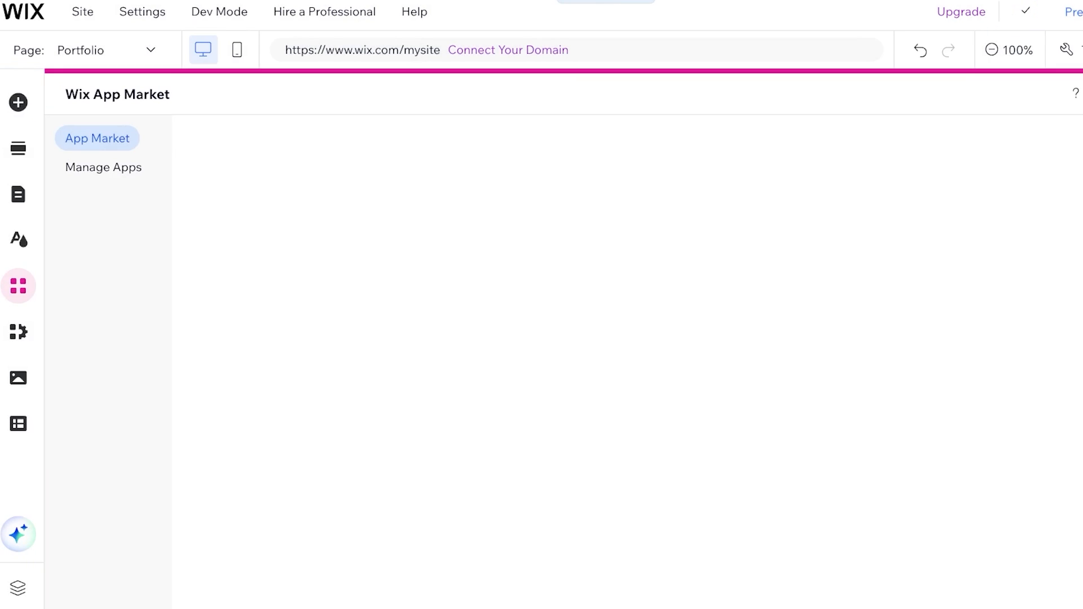
left_click(104, 167)
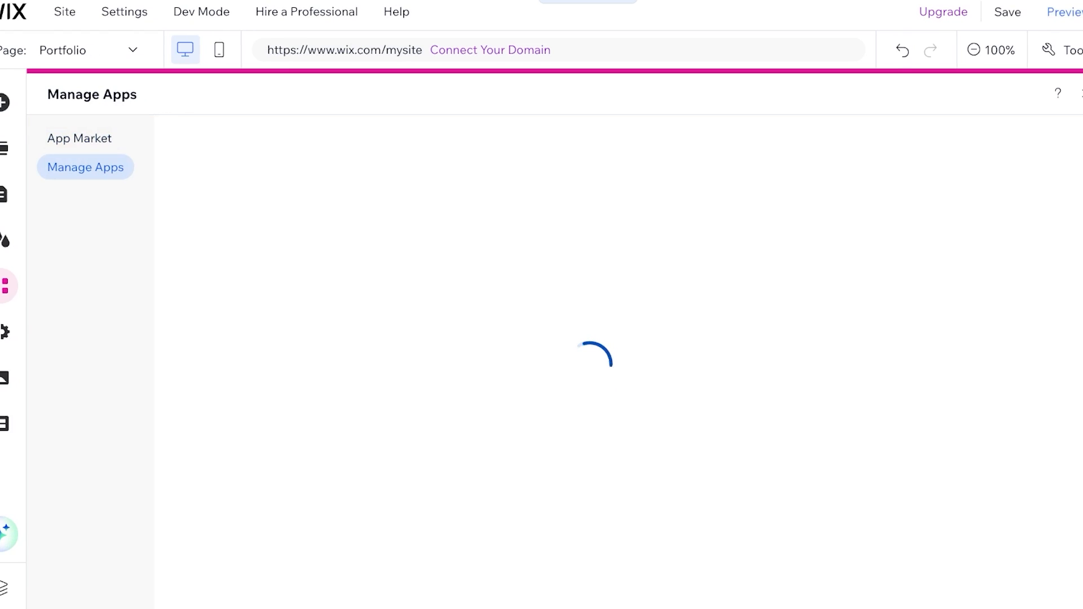
scroll(565, 361, "down", 4)
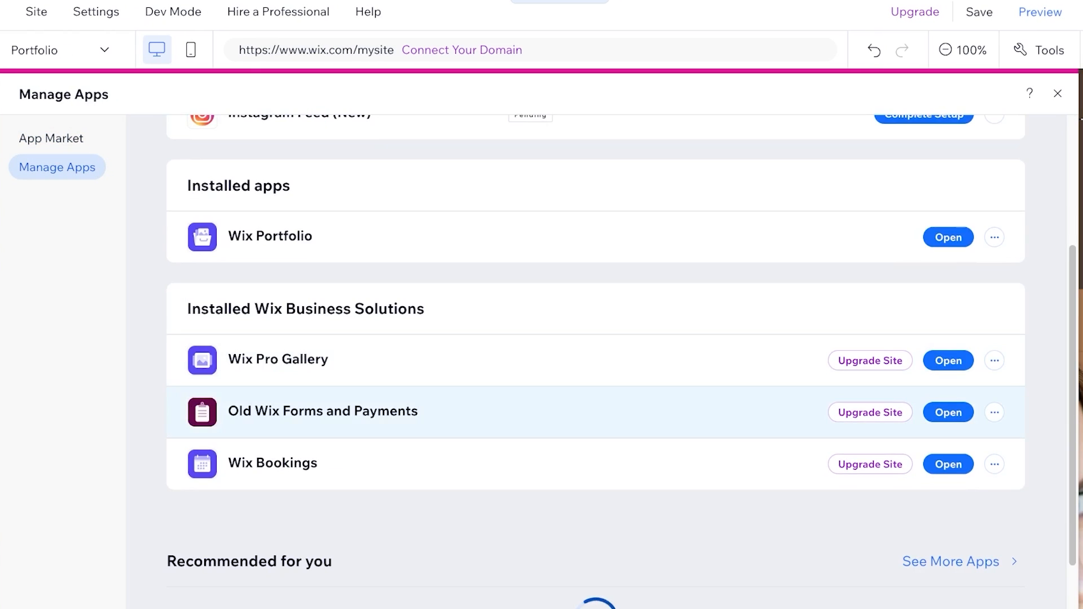
scroll(790, 429, "down", 1)
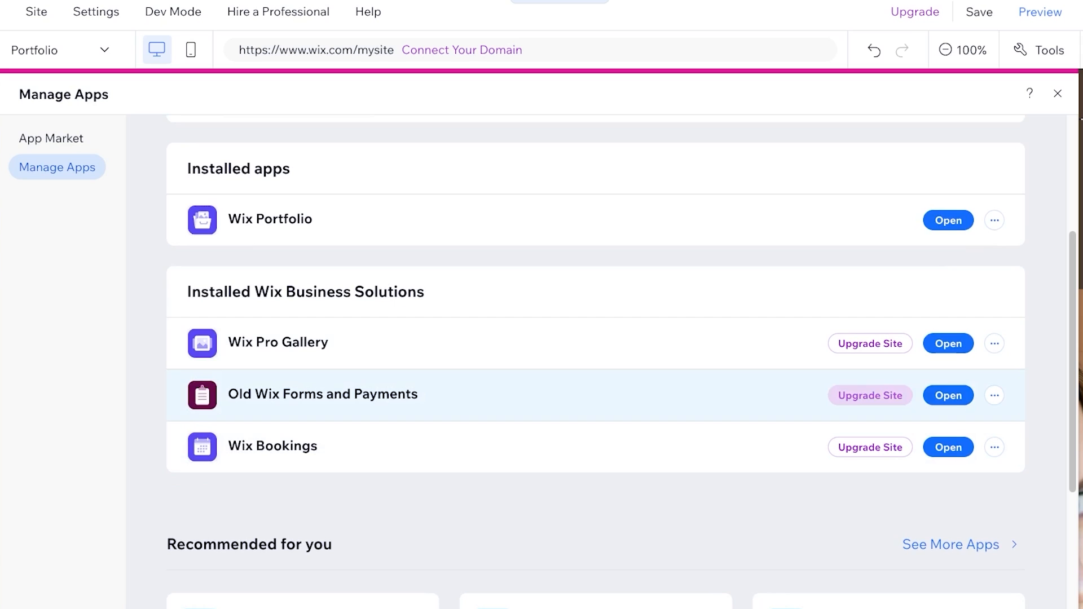
Search the App Market for "forms" and look through the matching apps
left_click(51, 138)
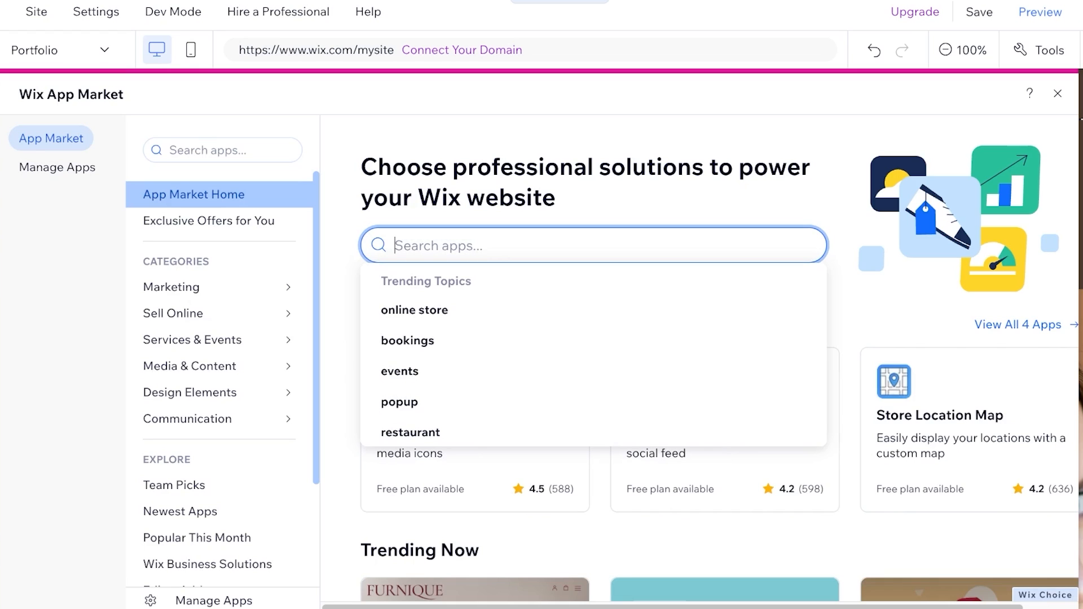
type("forms")
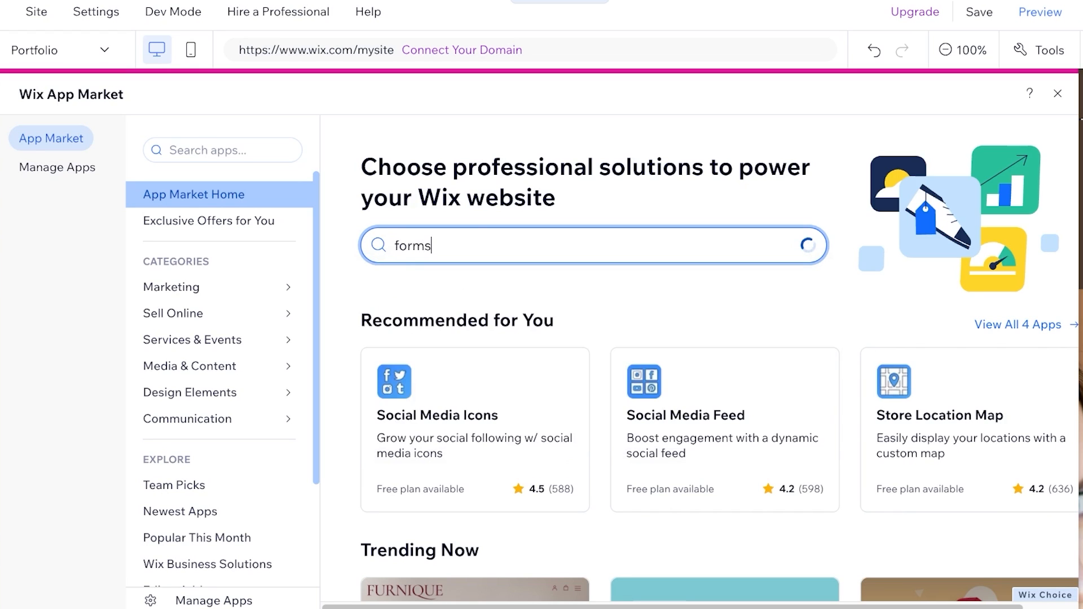
key("Return")
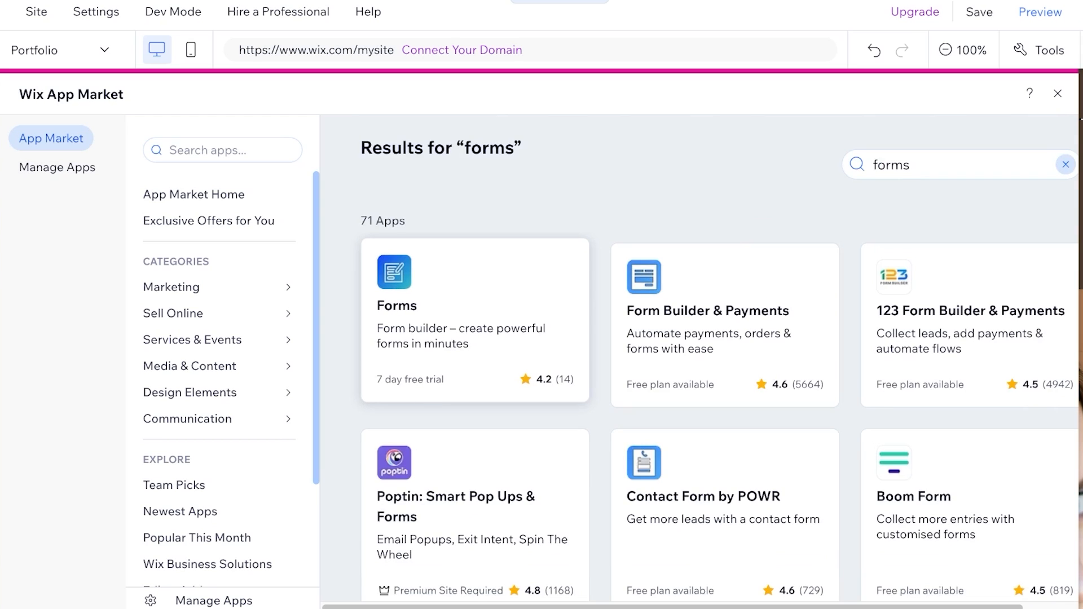
scroll(716, 361, "down", 5)
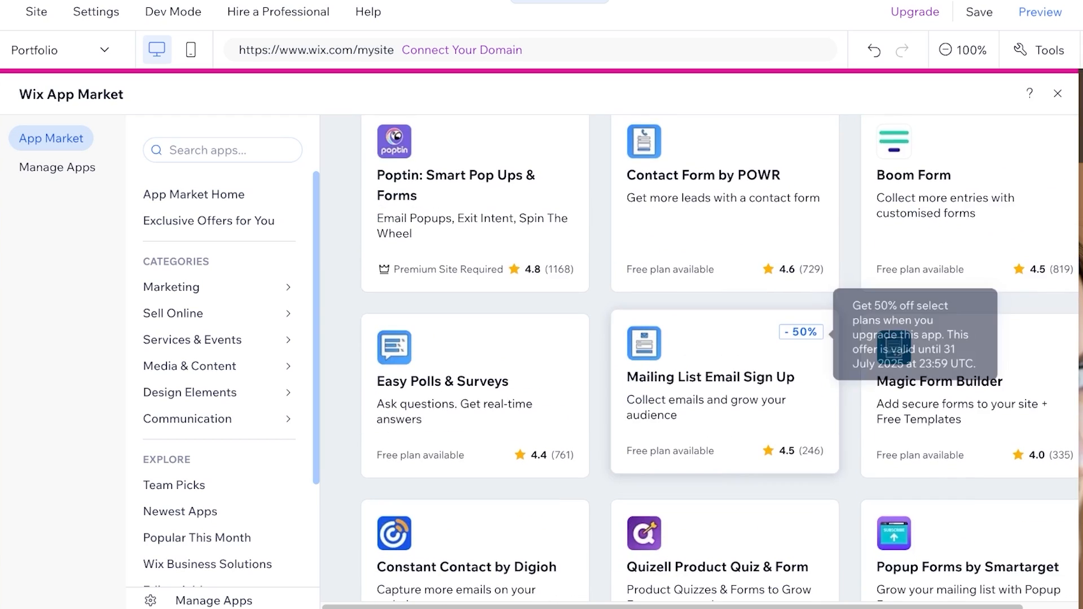
scroll(725, 395, "down", 7)
scroll(725, 338, "down", 7)
scroll(959, 508, "up", 7)
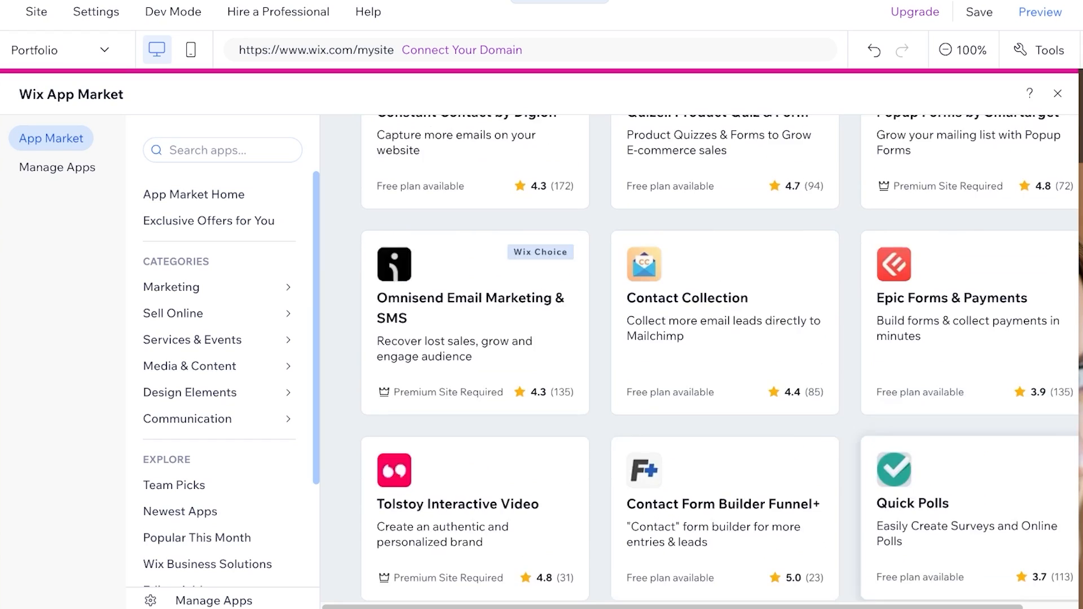
scroll(721, 359, "up", 10)
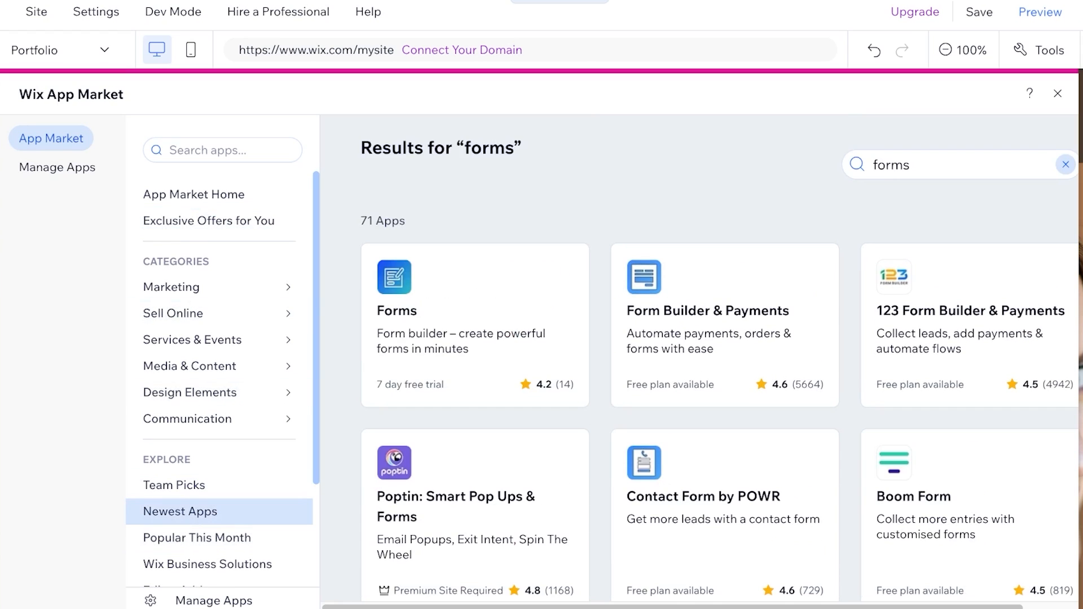
Browse the Forms apps in the App Market's Communication category
scroll(187, 383, "down", 3)
left_click(186, 358)
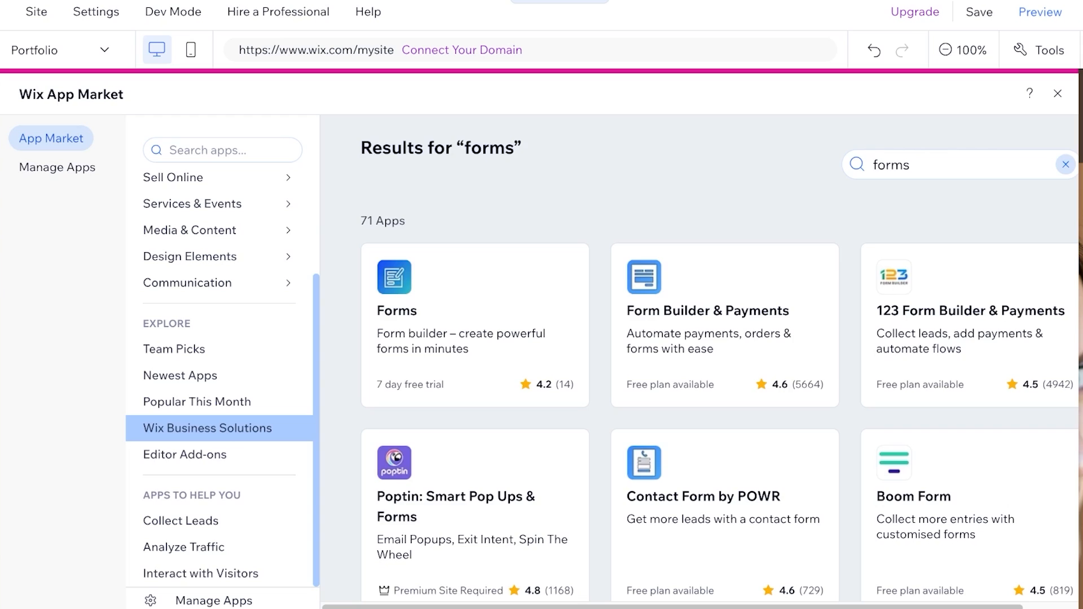
mouse_move(214, 418)
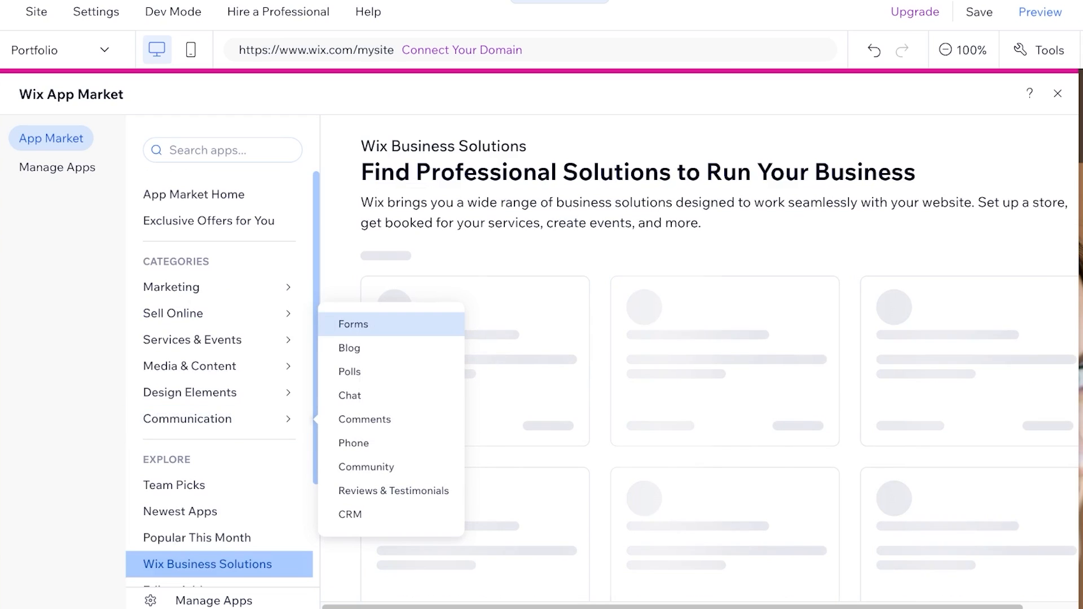
left_click(361, 323)
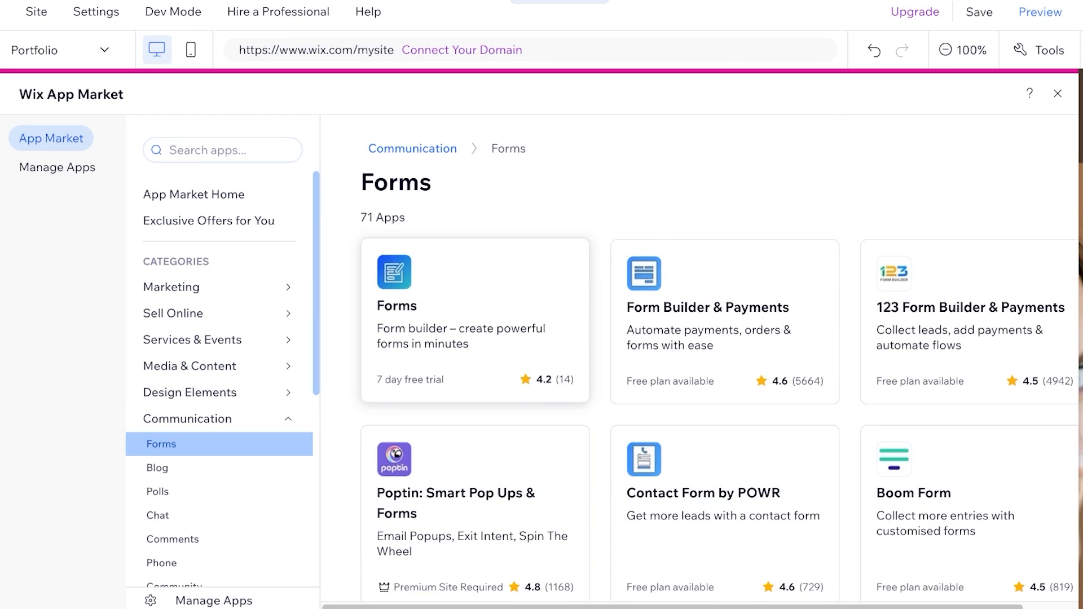
scroll(479, 316, "down", 3)
scroll(717, 361, "down", 15)
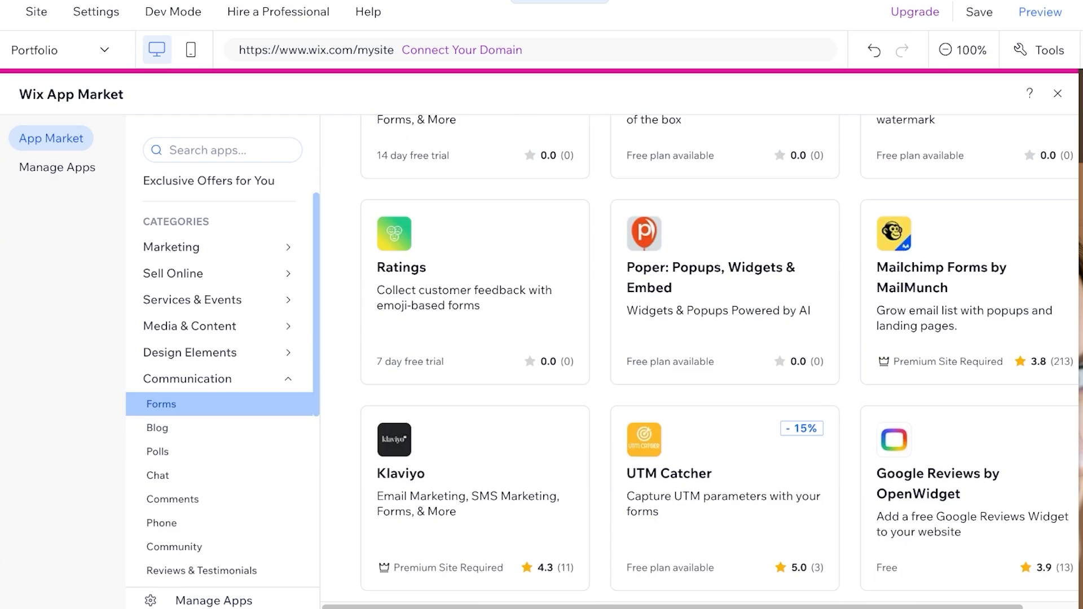
Return to the App Market home and look through all Wix Business Solutions for the Wix Forms app
left_click(194, 195)
scroll(451, 260, "down", 8)
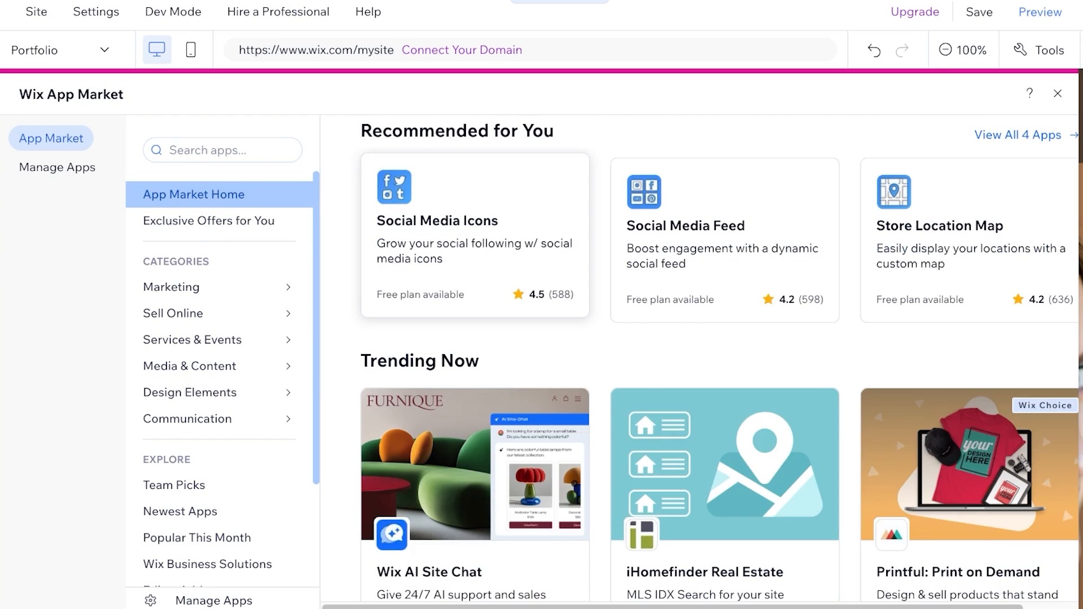
scroll(716, 361, "down", 5)
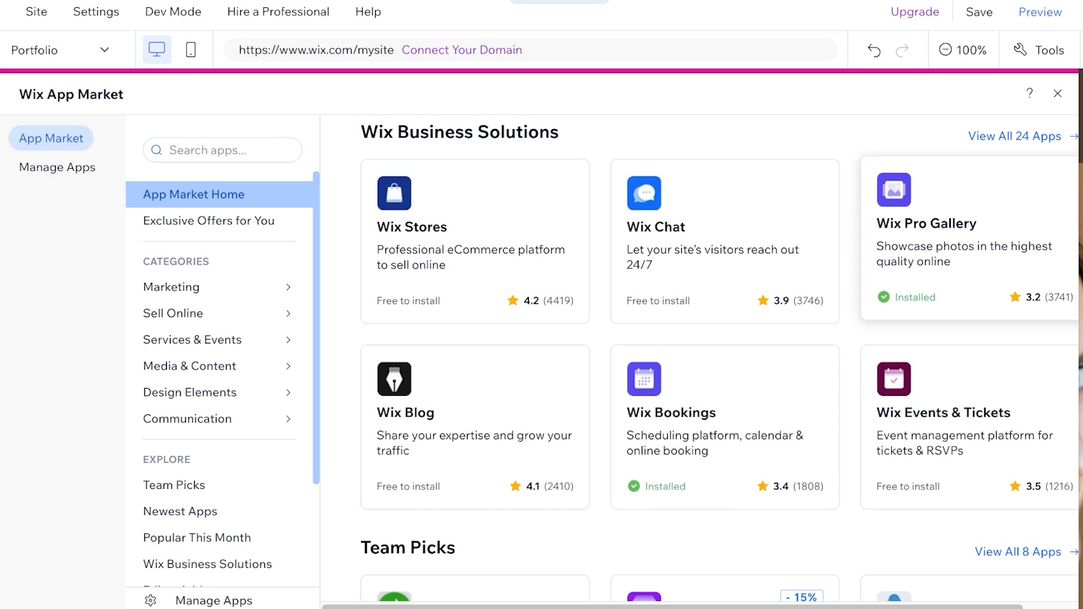
left_click(1015, 137)
scroll(734, 180, "down", 10)
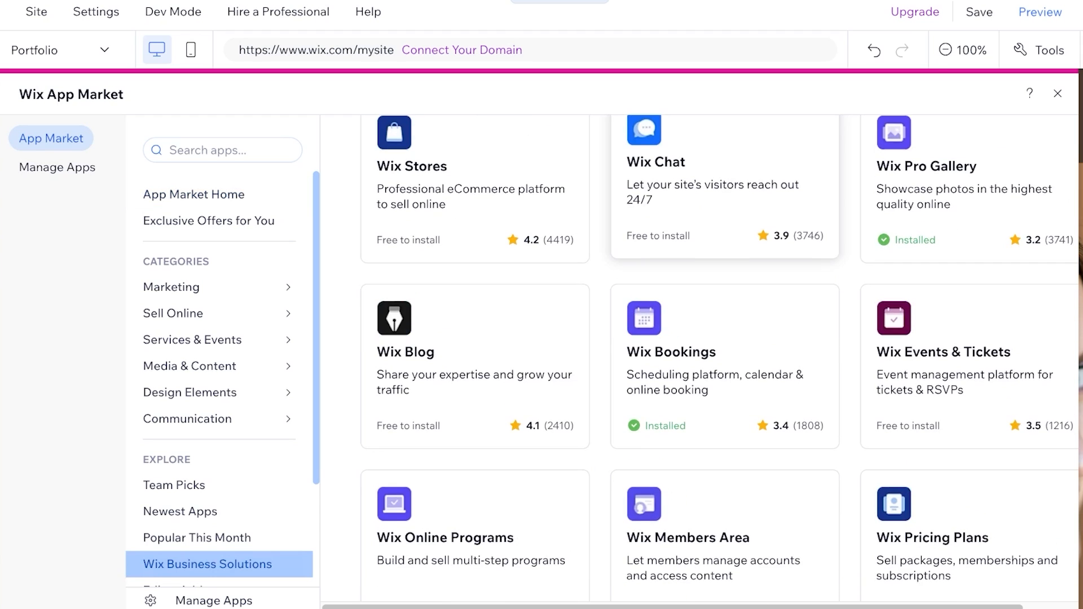
scroll(474, 253, "down", 7)
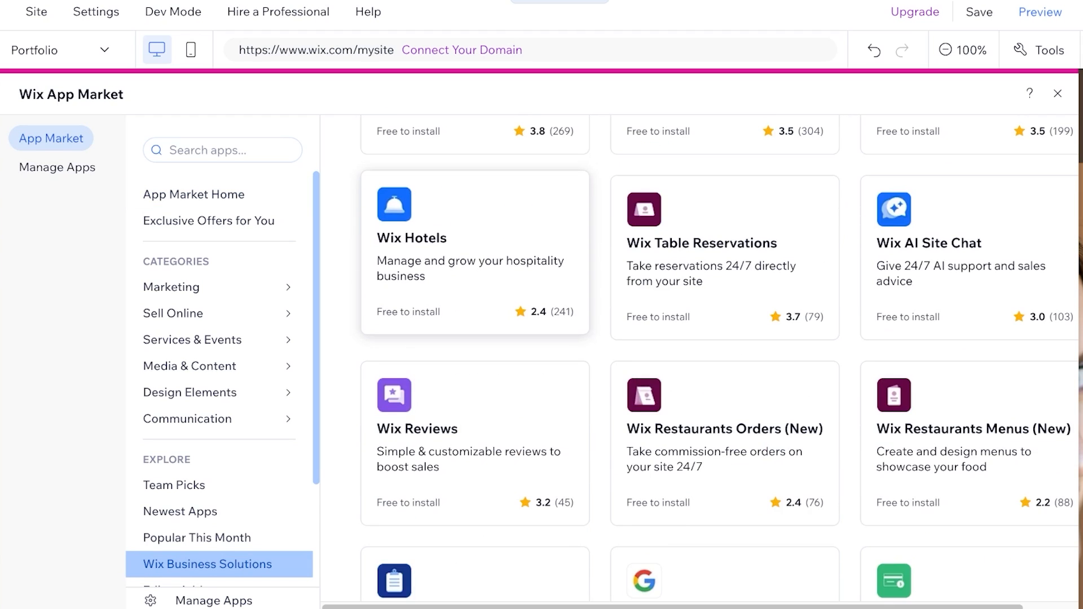
scroll(474, 283, "down", 2)
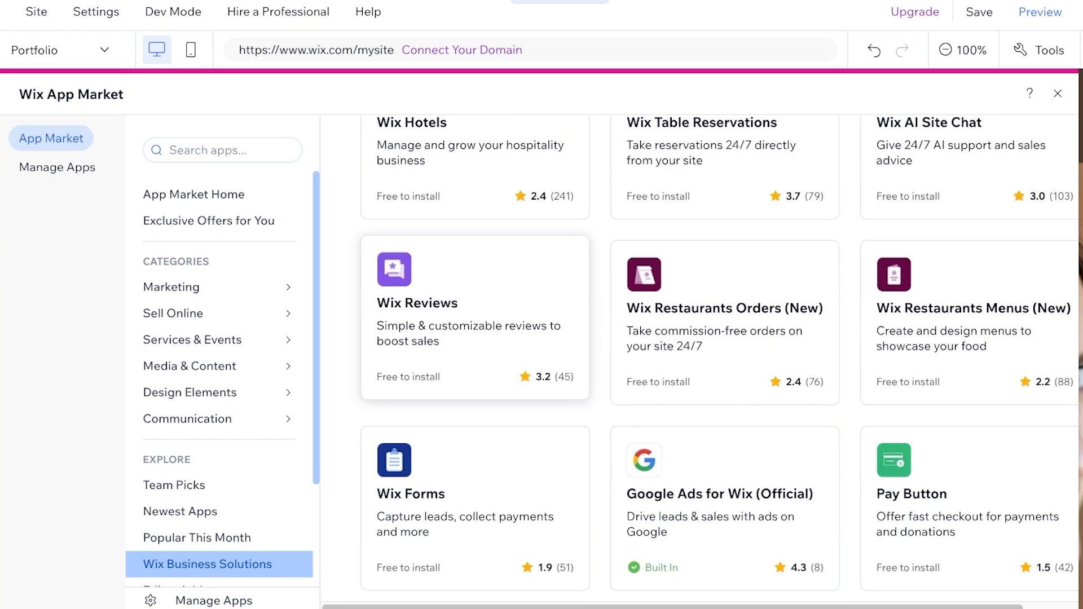
scroll(959, 350, "up", 12)
Go back to the installed apps, check the available actions for Old Wix Forms and Payments, and open the app
left_click(57, 168)
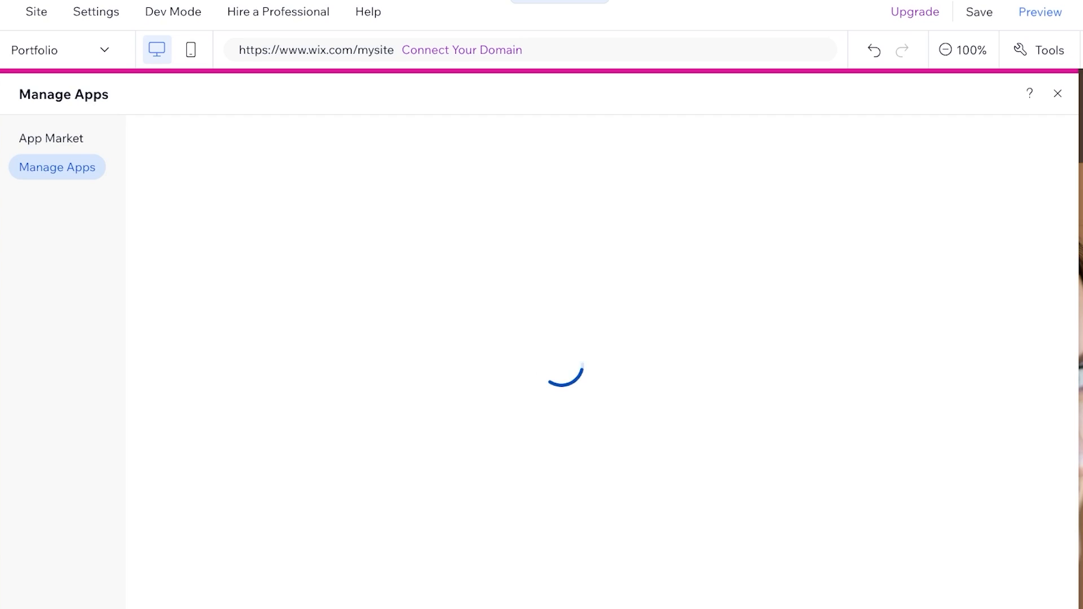
scroll(595, 361, "down", 3)
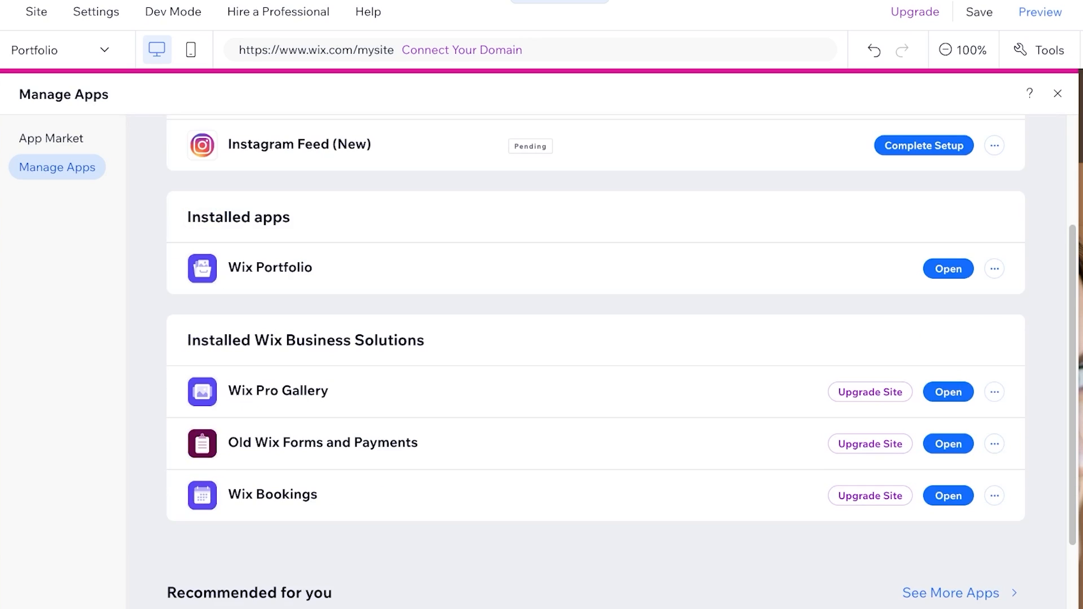
left_click(995, 444)
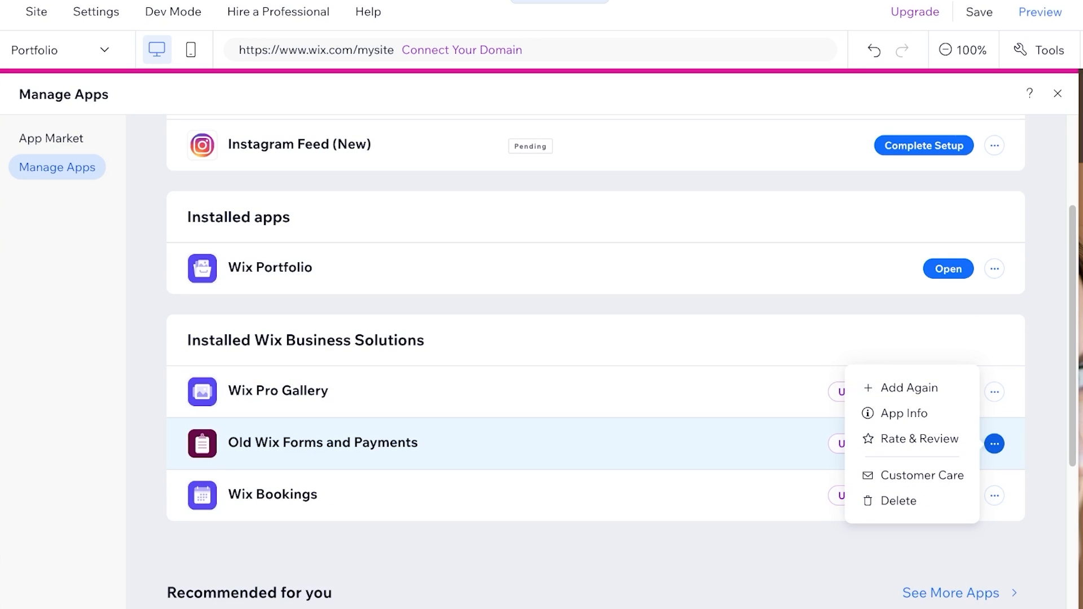
left_click(949, 443)
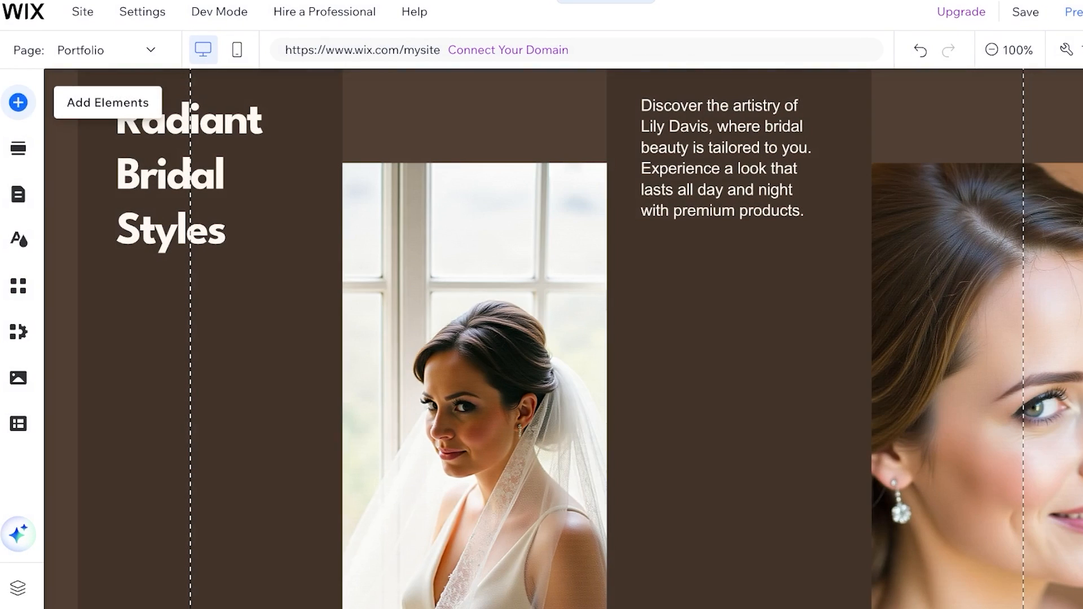
Examine the Box, Embed Code, and Contact & Forms categories of elements that can be added to the page
left_click(18, 102)
scroll(118, 361, "down", 1)
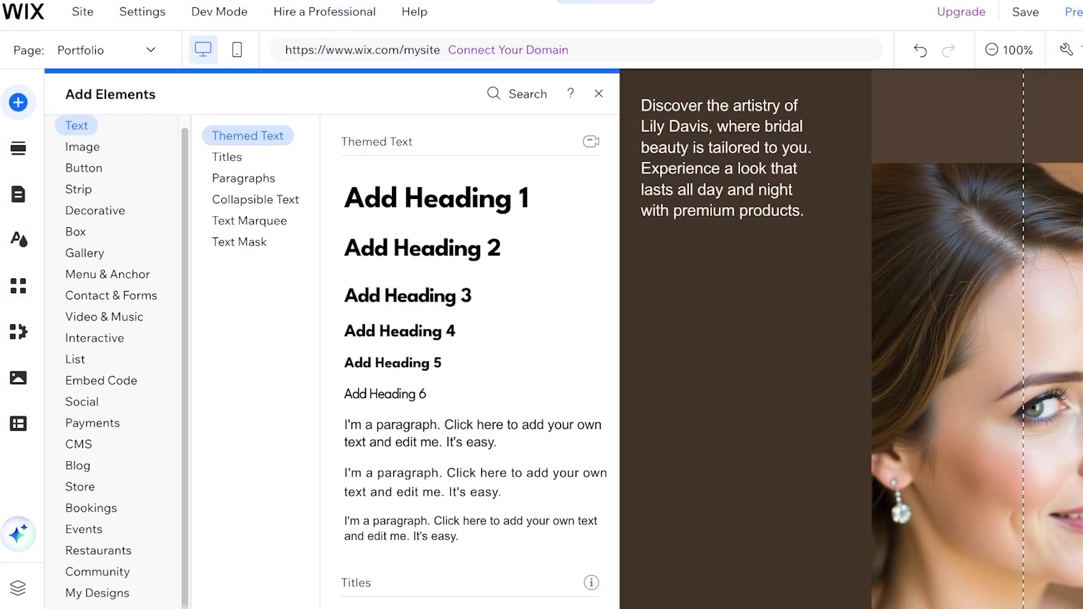
left_click(75, 232)
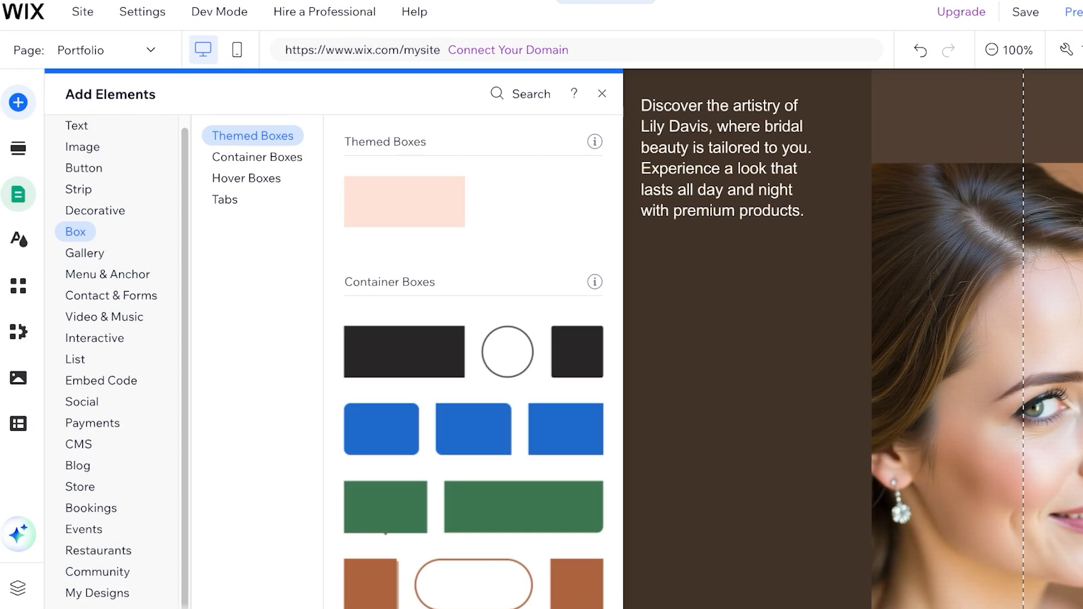
left_click(101, 380)
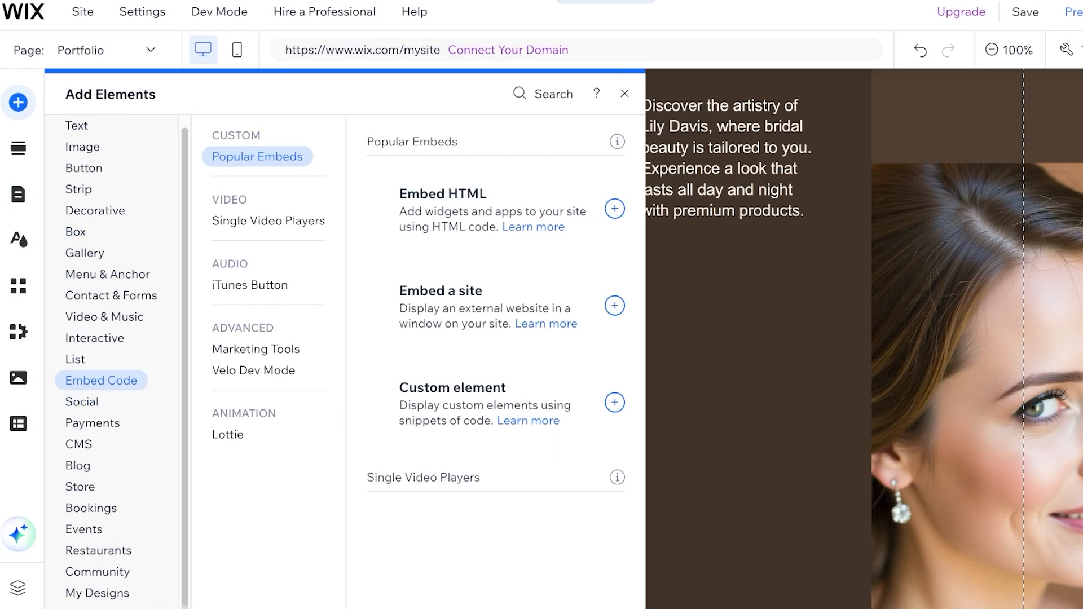
left_click(111, 295)
mouse_move(91, 508)
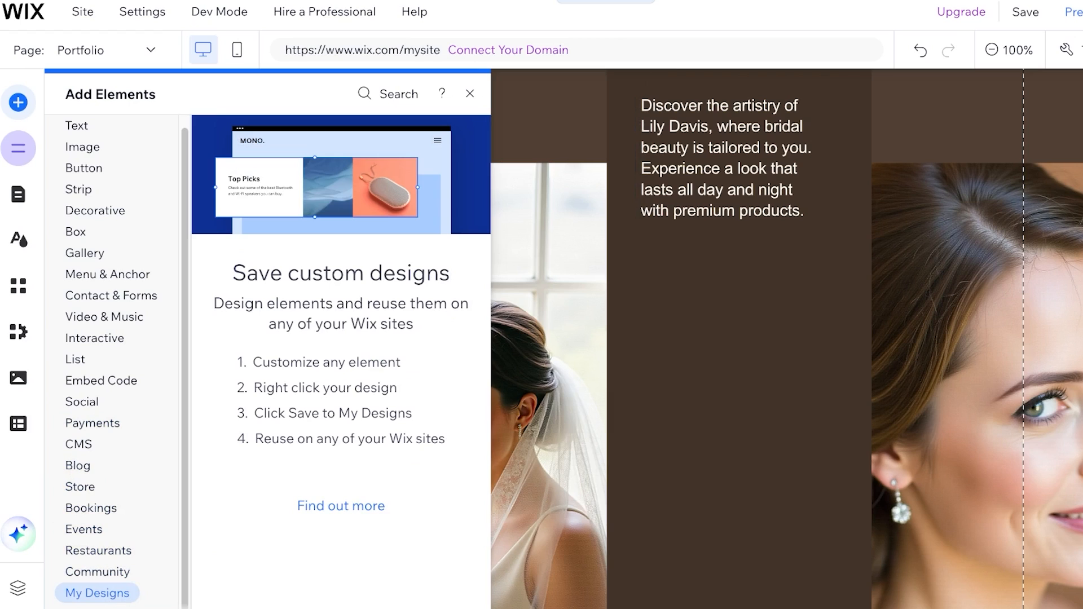
Leave the element library and bring up the list of installed Wix Business Solutions again
left_click(18, 149)
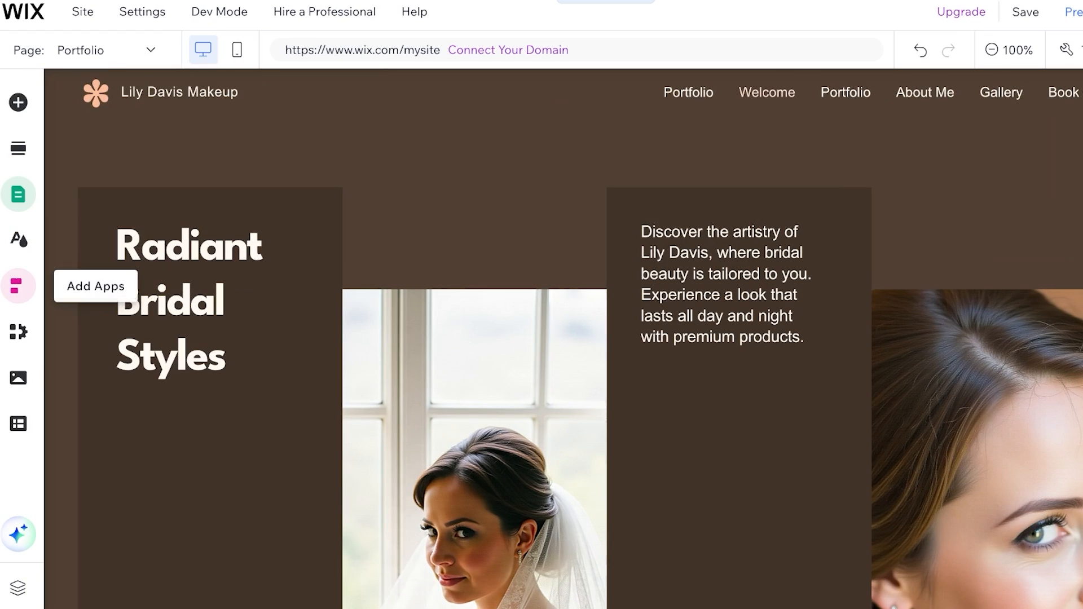
left_click(18, 286)
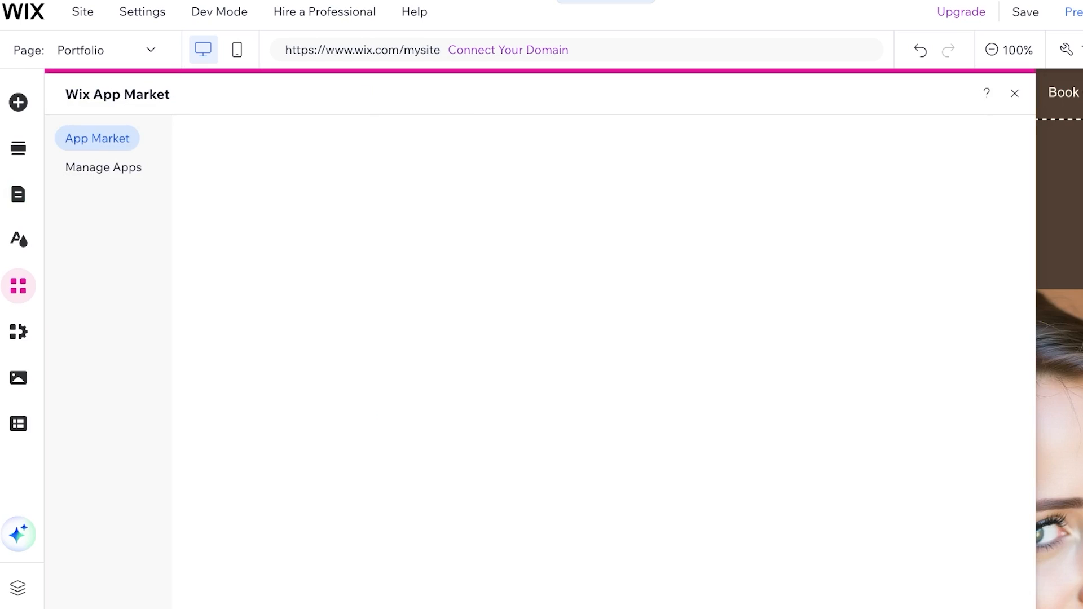
left_click(103, 168)
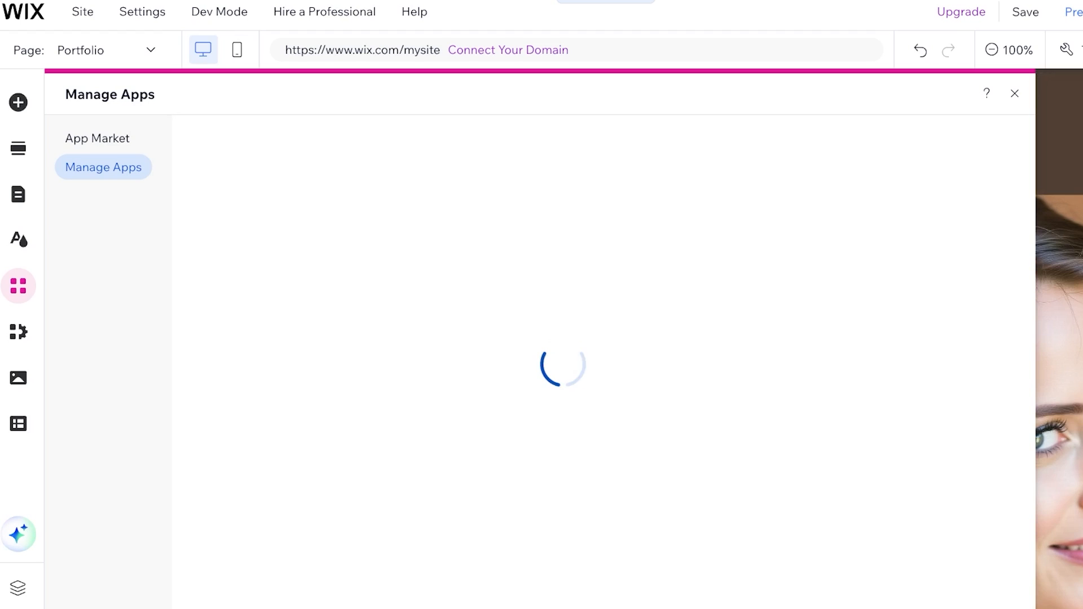
scroll(598, 290, "down", 5)
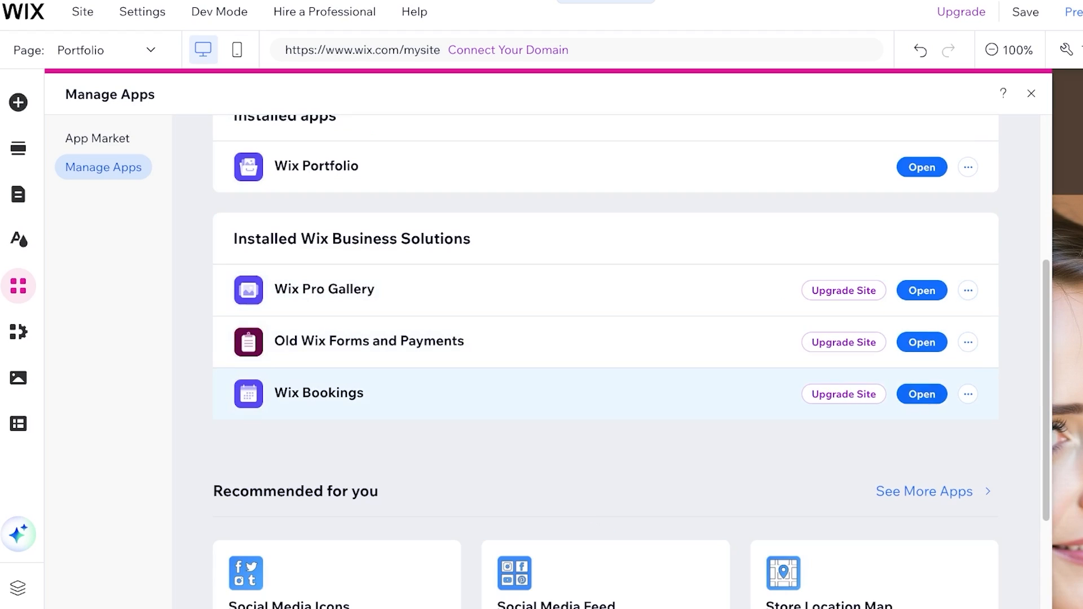
Close the installed apps list and look over the sections of the Portfolio page
left_click(1014, 93)
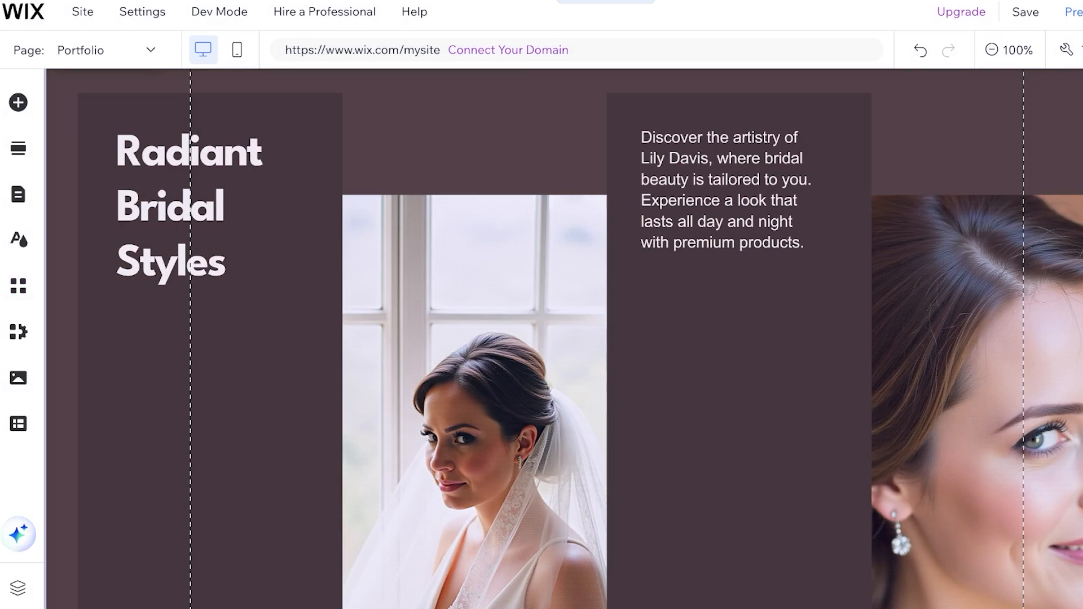
scroll(564, 338, "up", 2)
scroll(564, 338, "down", 7)
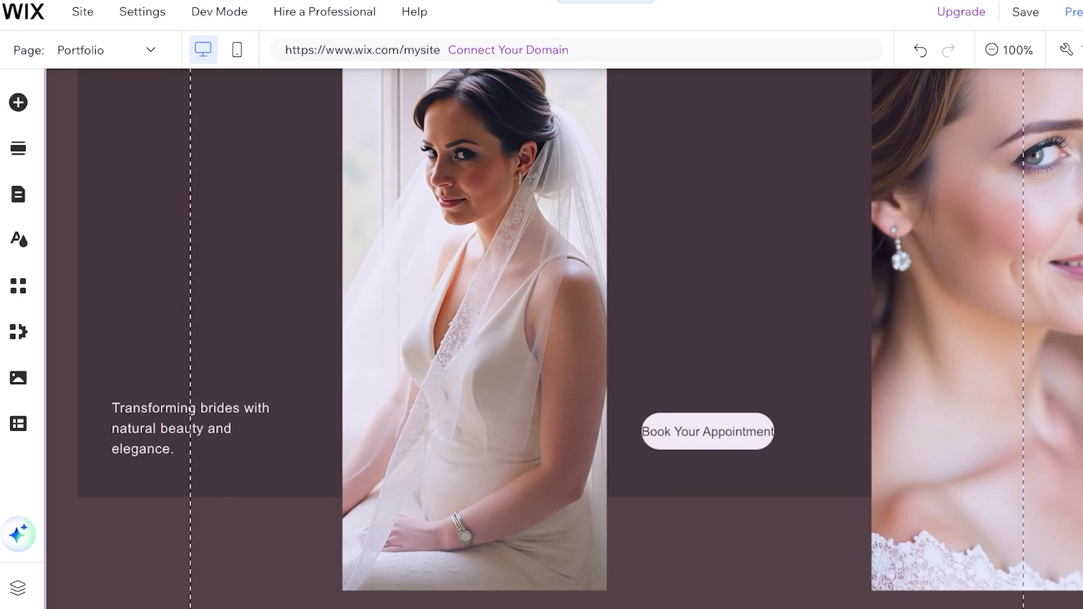
scroll(564, 338, "down", 5)
scroll(564, 338, "up", 8)
Bring up the library of addable elements and search the editor for "form"
left_click(18, 102)
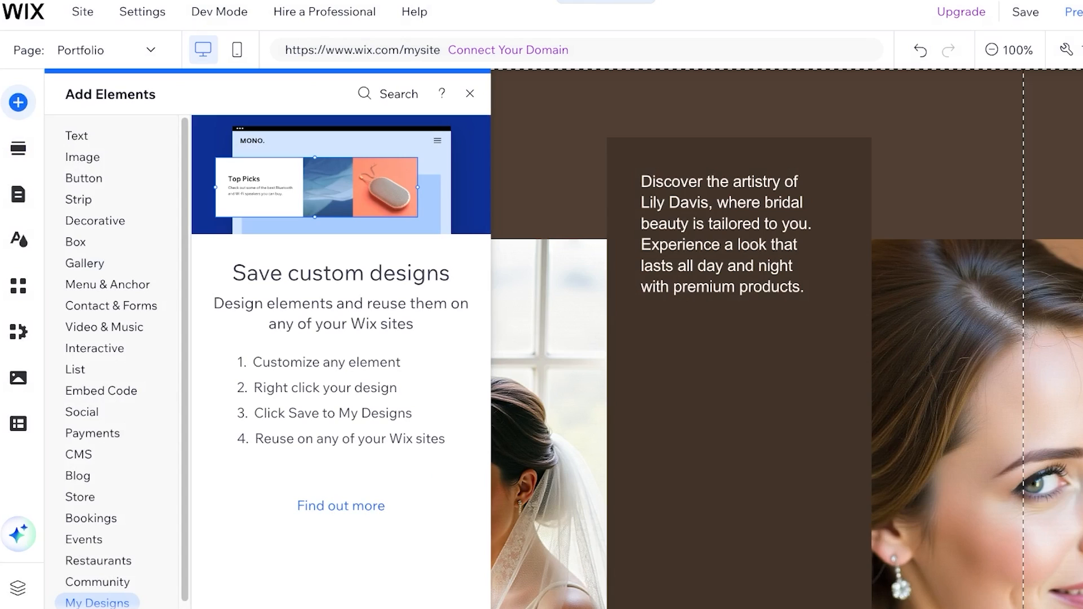
left_click(398, 94)
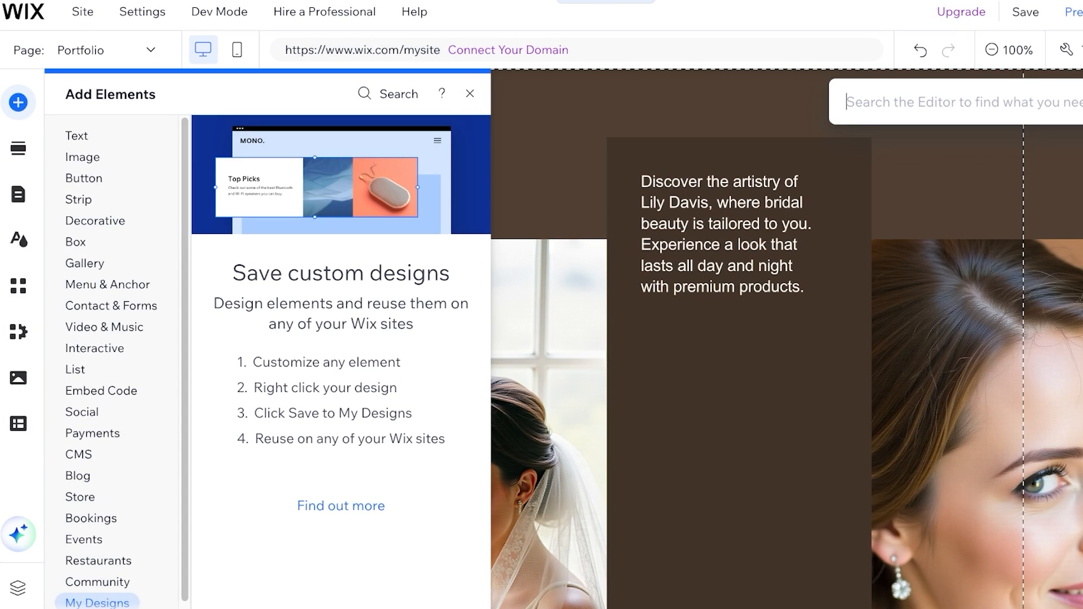
type("form")
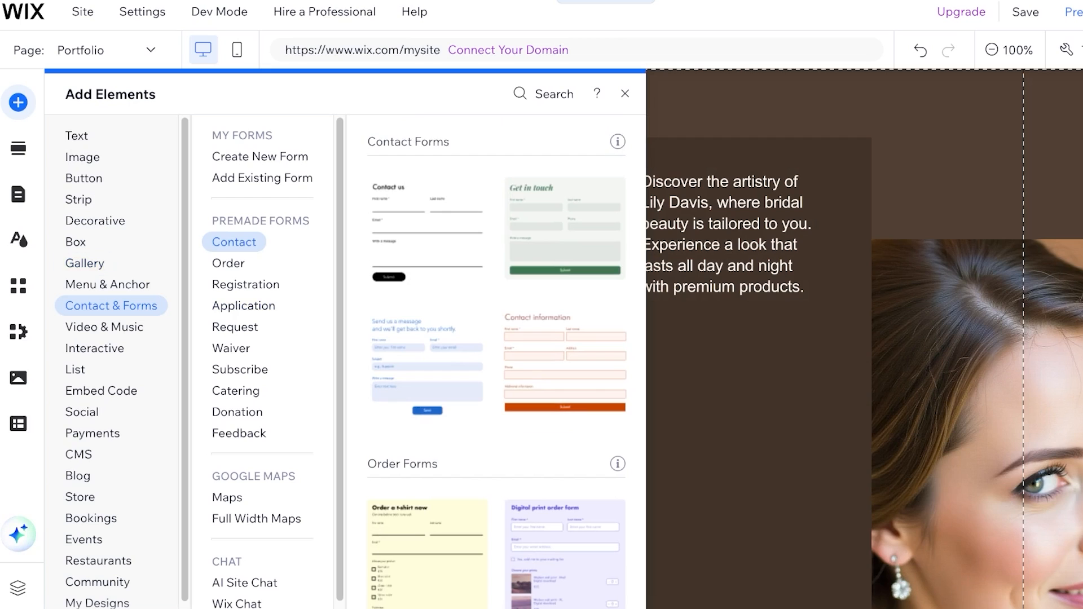
Examine the Contact & Forms elements, comparing the options for a new form, an existing form and the premade contact forms
left_click(107, 285)
left_click(111, 306)
left_click(260, 157)
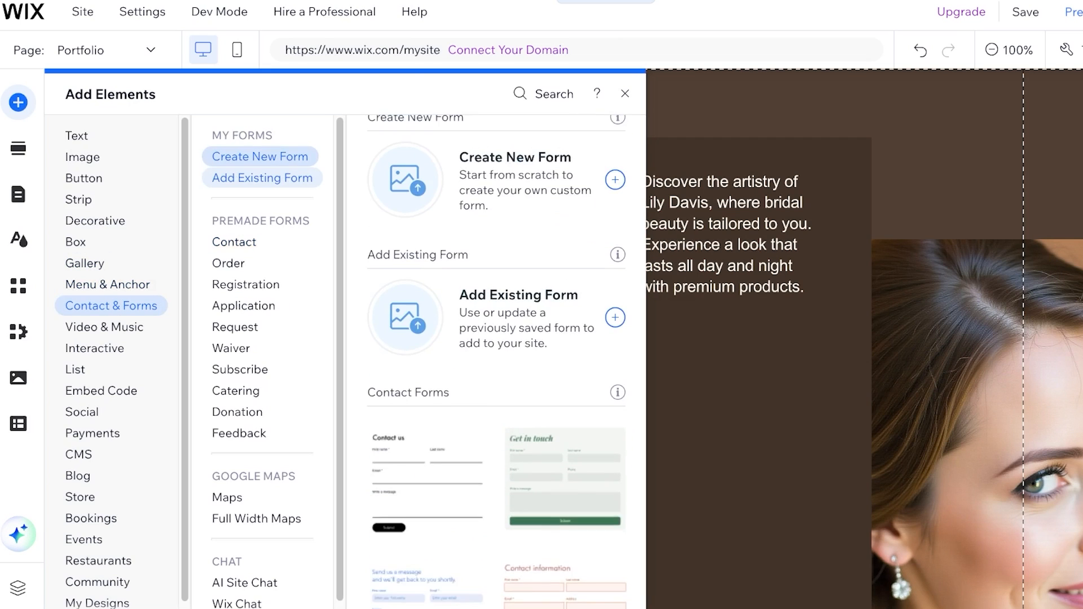
left_click(262, 178)
left_click(260, 157)
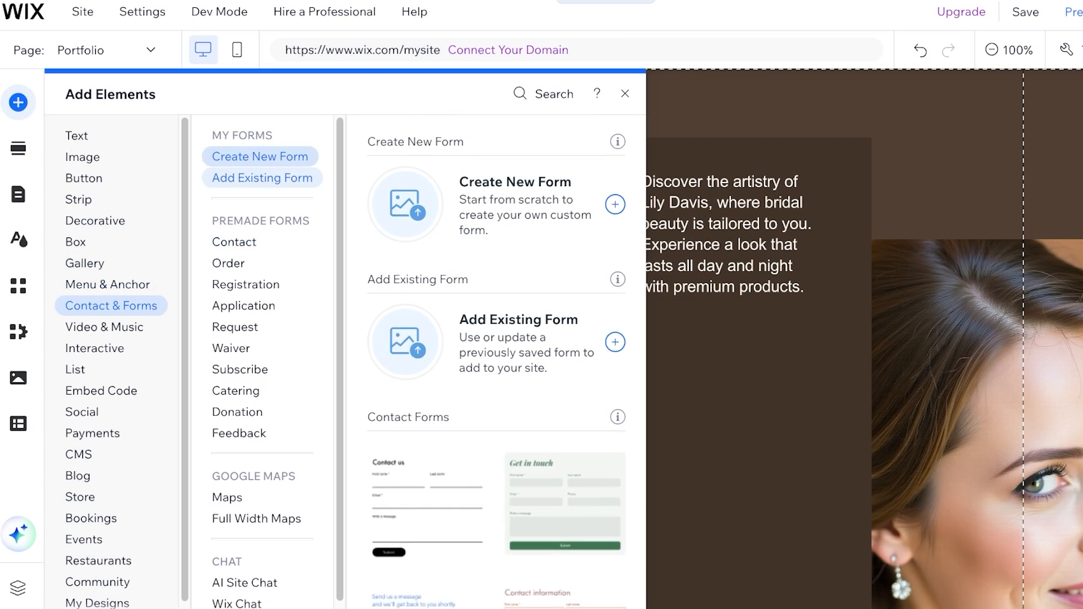
left_click(262, 177)
left_click(234, 242)
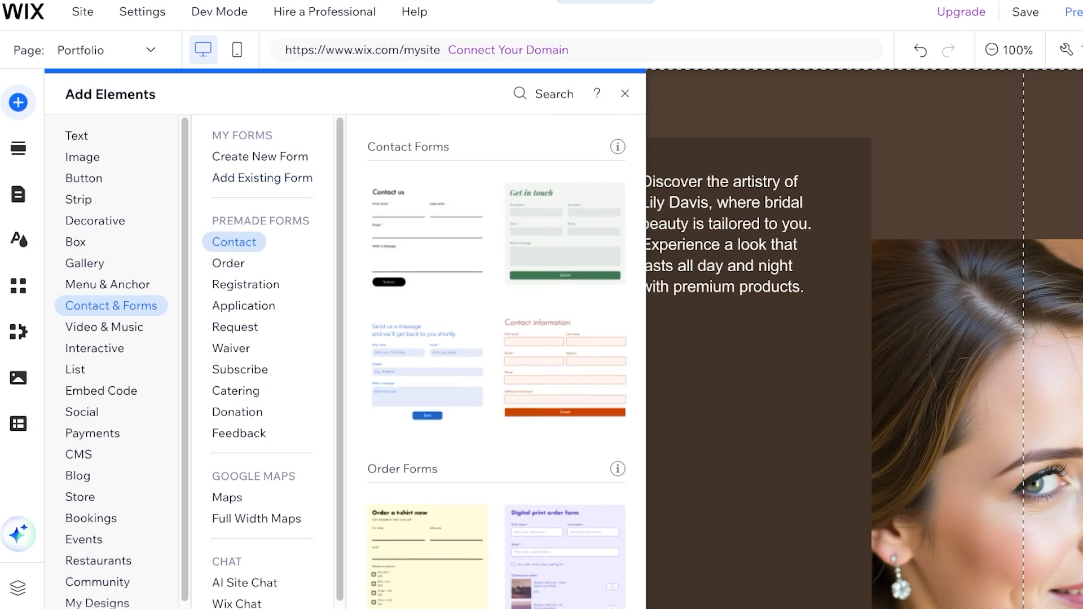
Look through the full-width maps and the chat elements in the Contact & Forms category, ending at the existing-form option
left_click(257, 519)
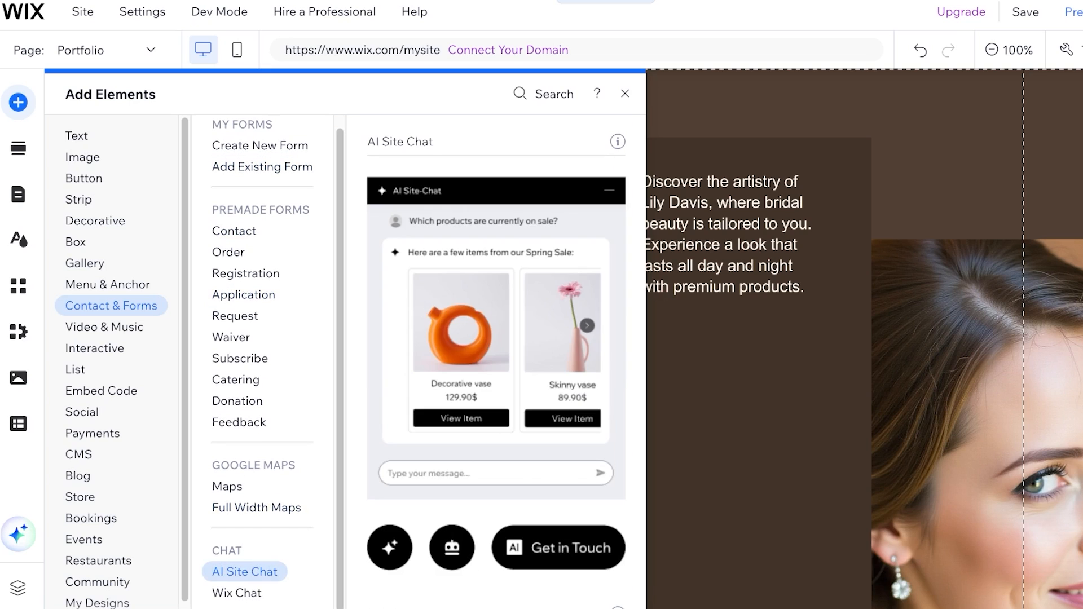
left_click(237, 593)
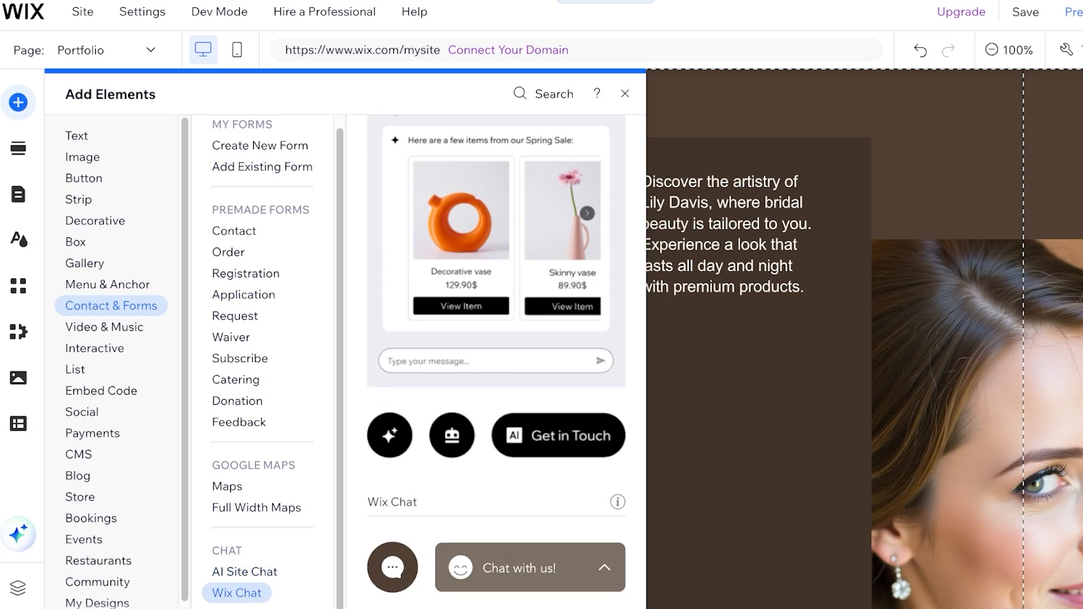
scroll(235, 326, "up", 1)
left_click(262, 178)
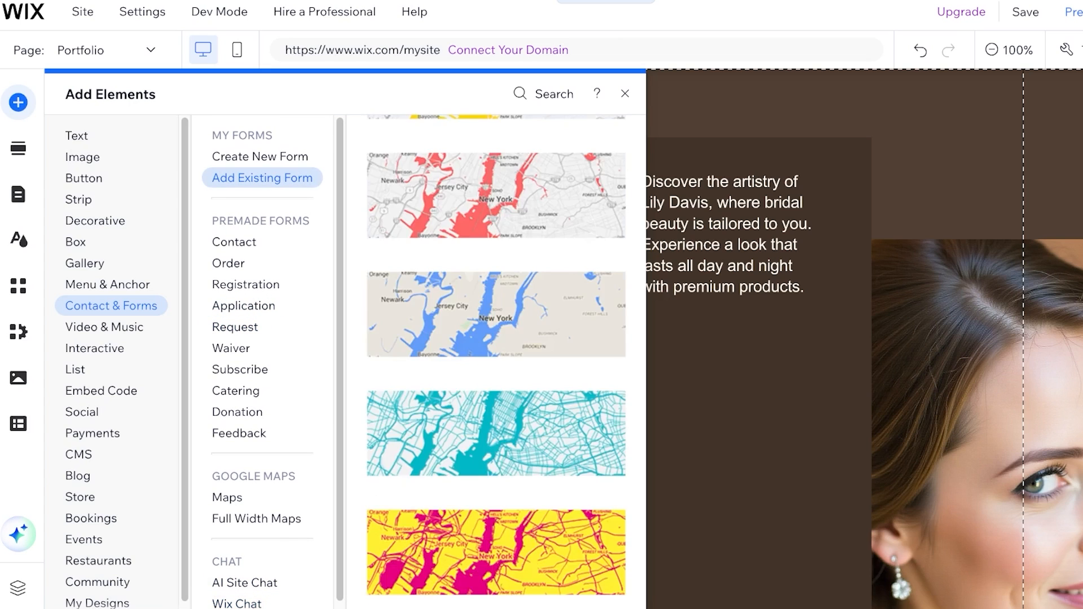
Add the premade "Come to our event" registration form to the page's Welcome section
left_click(246, 284)
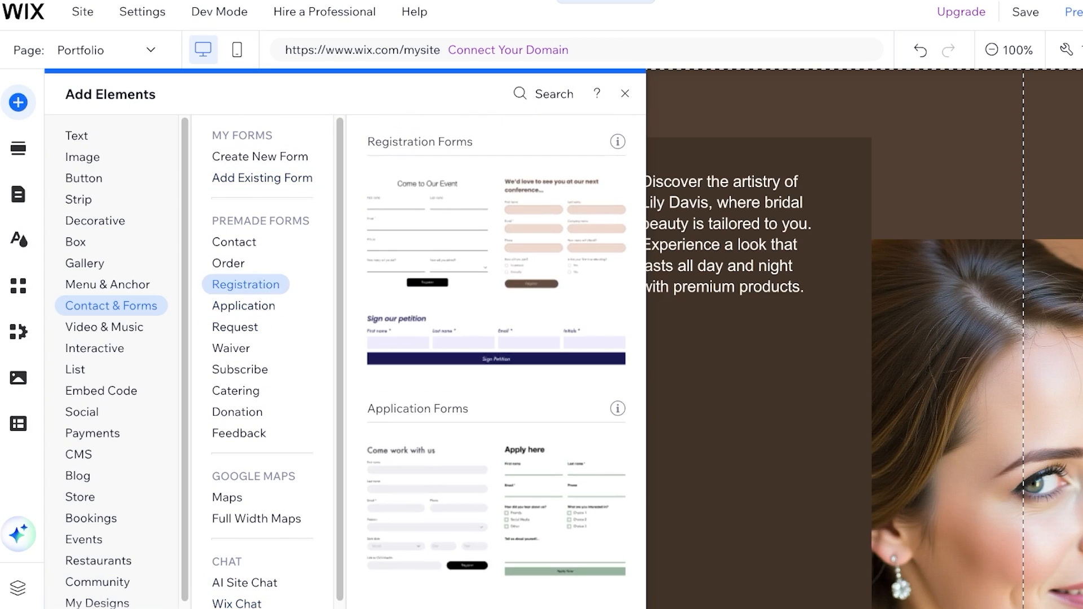
left_click(260, 157)
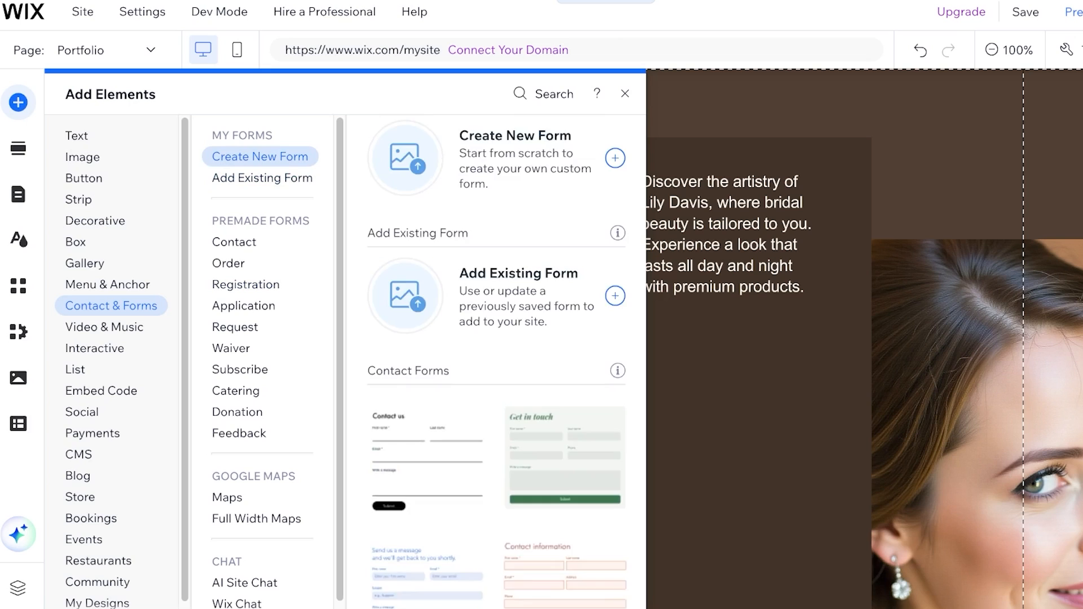
left_click(246, 284)
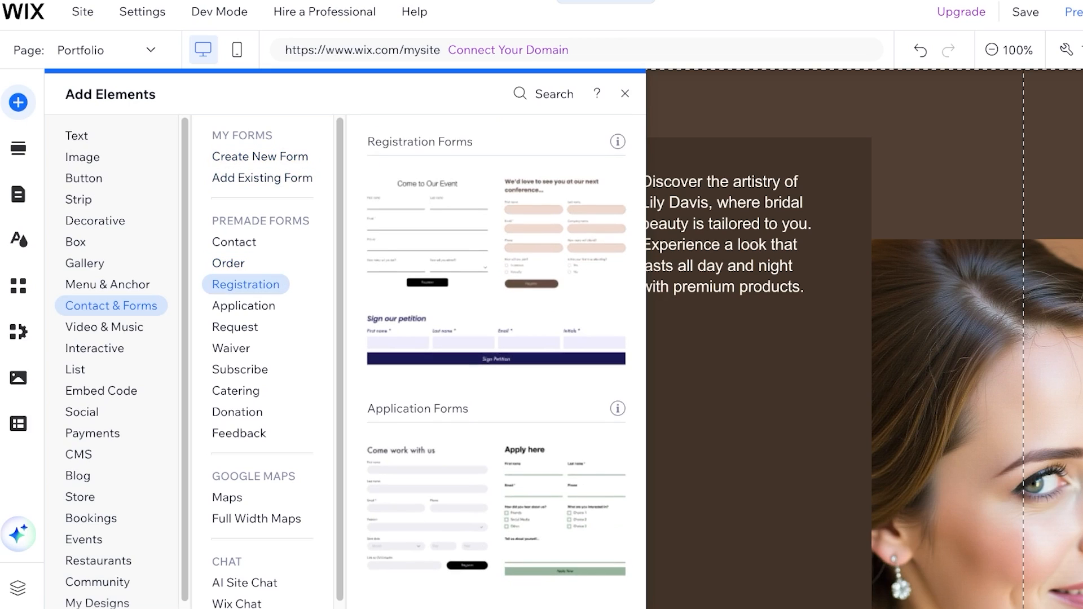
scroll(497, 361, "down", 5)
scroll(497, 361, "up", 10)
left_click(246, 284)
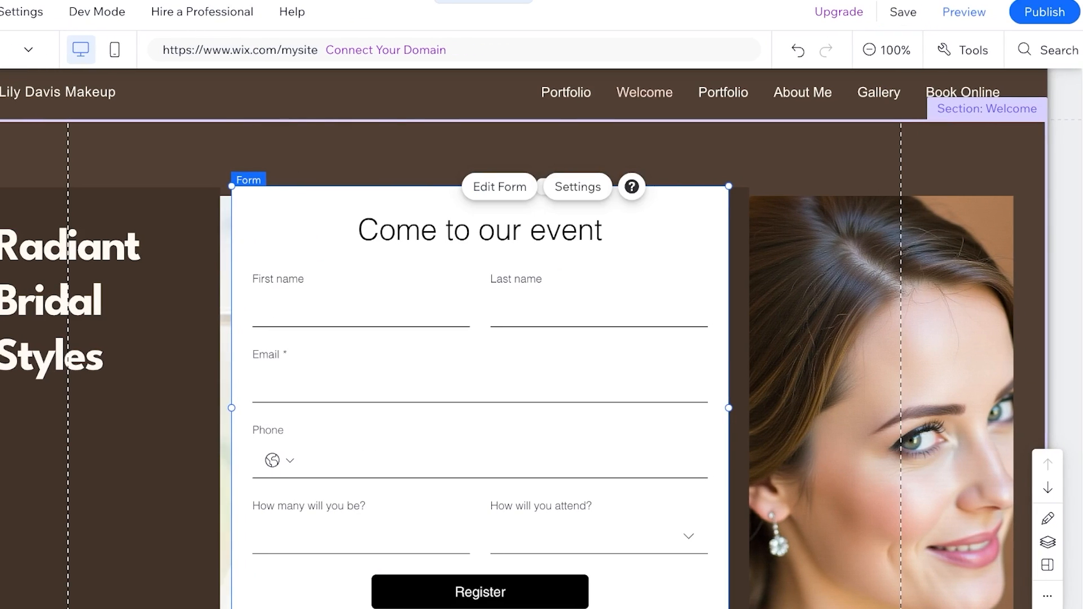
Open Wix Forms from the dashboard's installed apps and examine the General and Dates fields available for a blank form
left_click(500, 162)
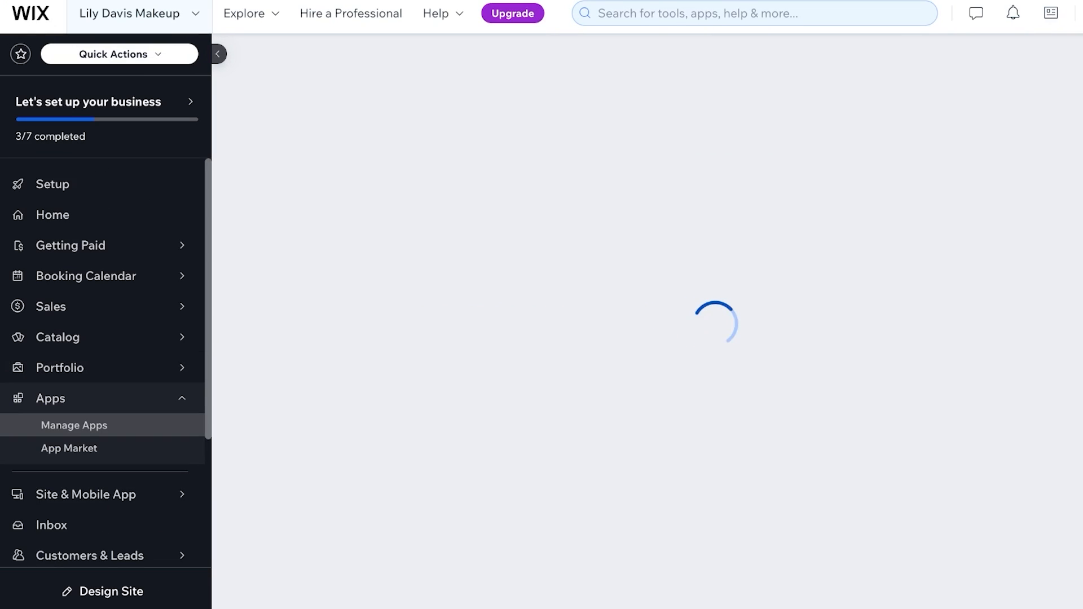
scroll(693, 351, "down", 3)
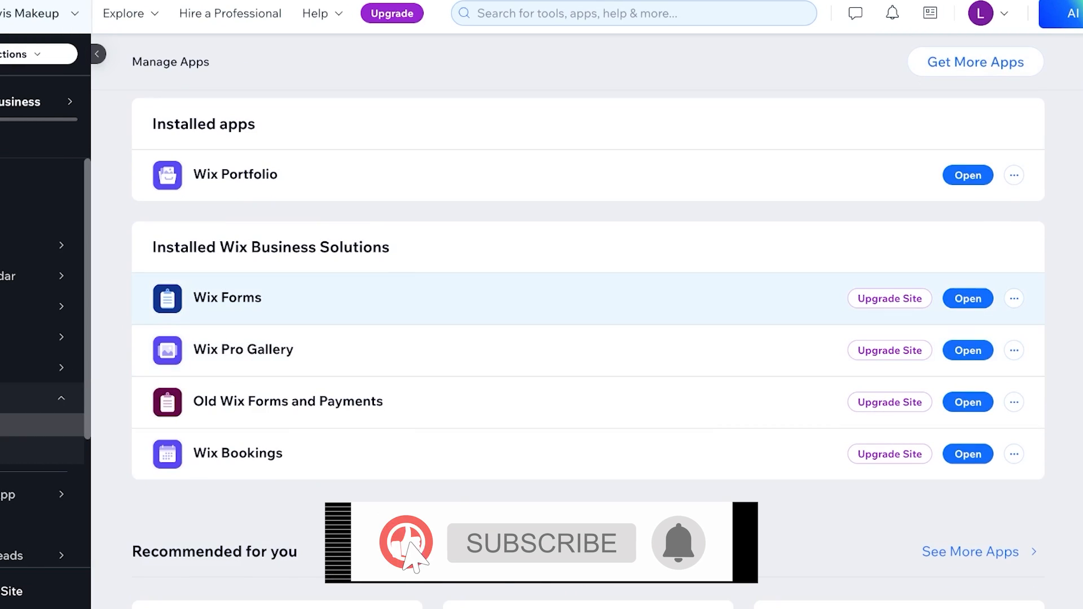
left_click(968, 299)
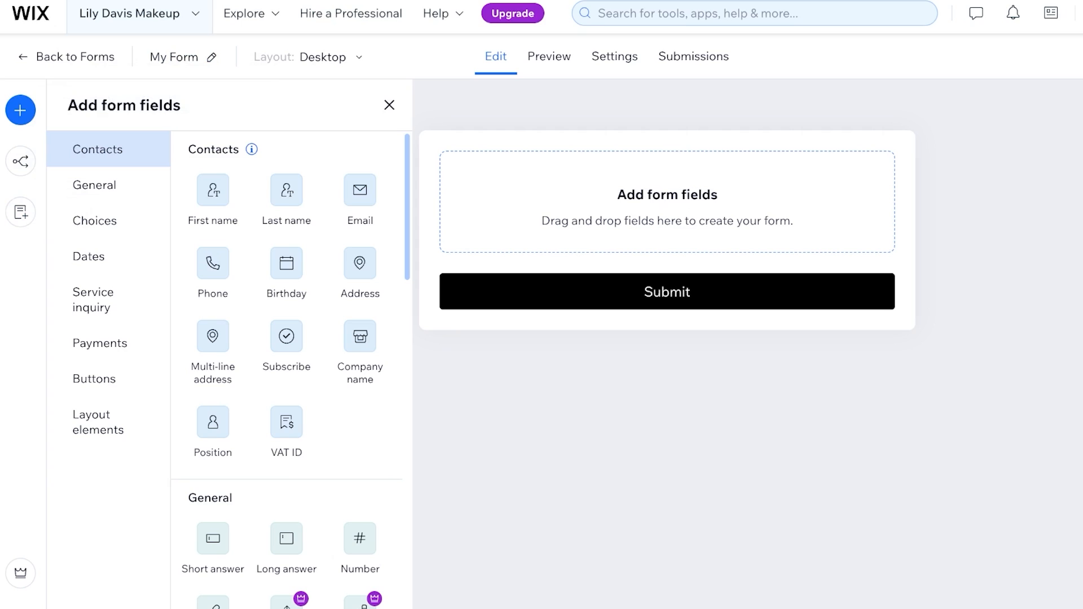
left_click(94, 185)
left_click(88, 257)
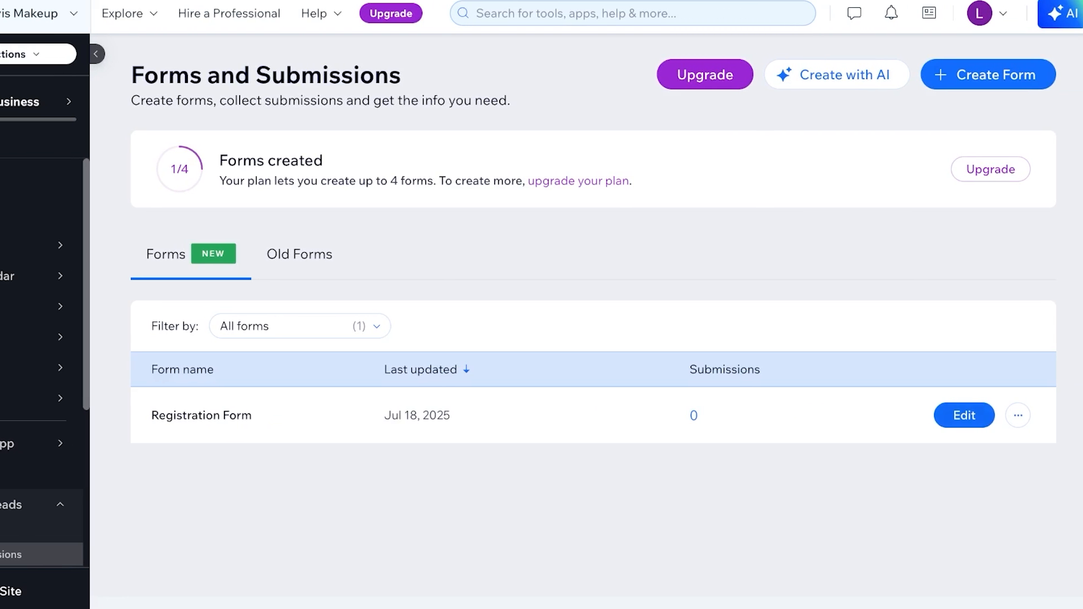
Open the Registration Form for editing and replace its heading with "Register to our Newsletter for exclusive deals and discount!"
left_click(965, 414)
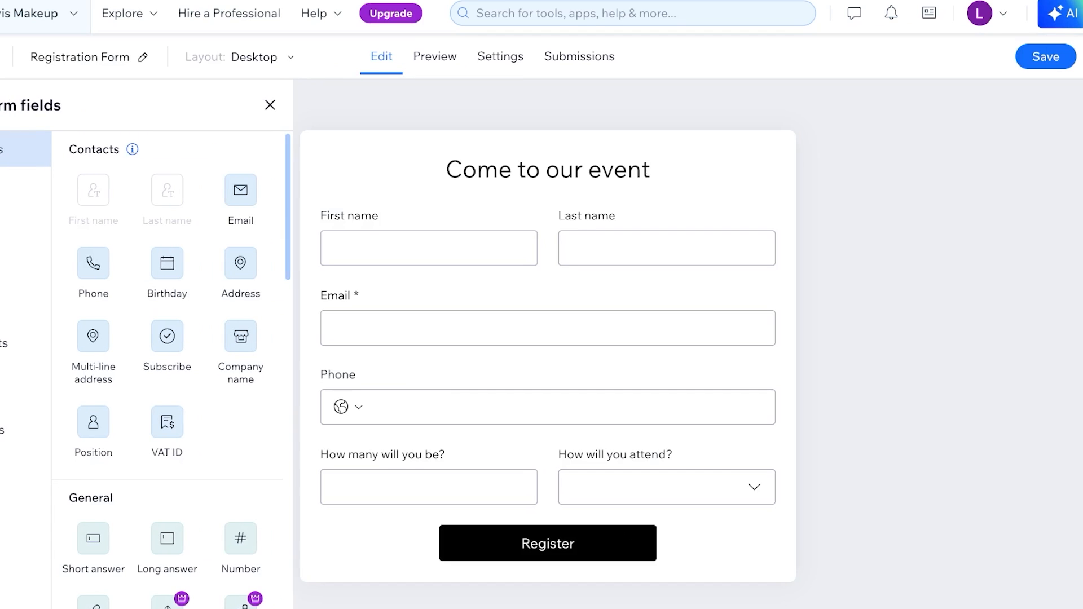
left_click(548, 169)
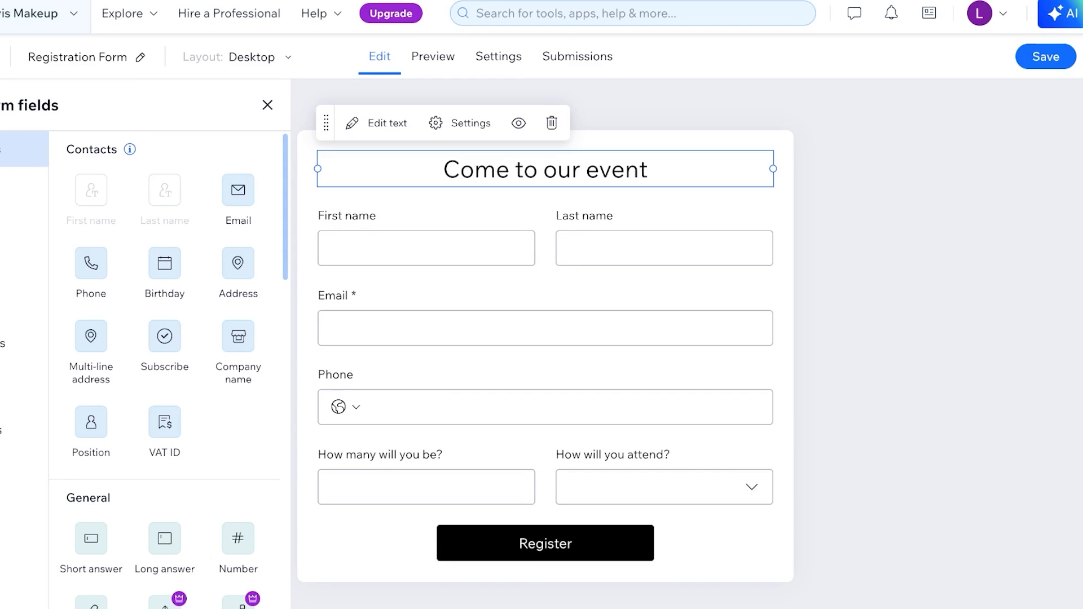
left_click(376, 123)
triple_click(617, 169)
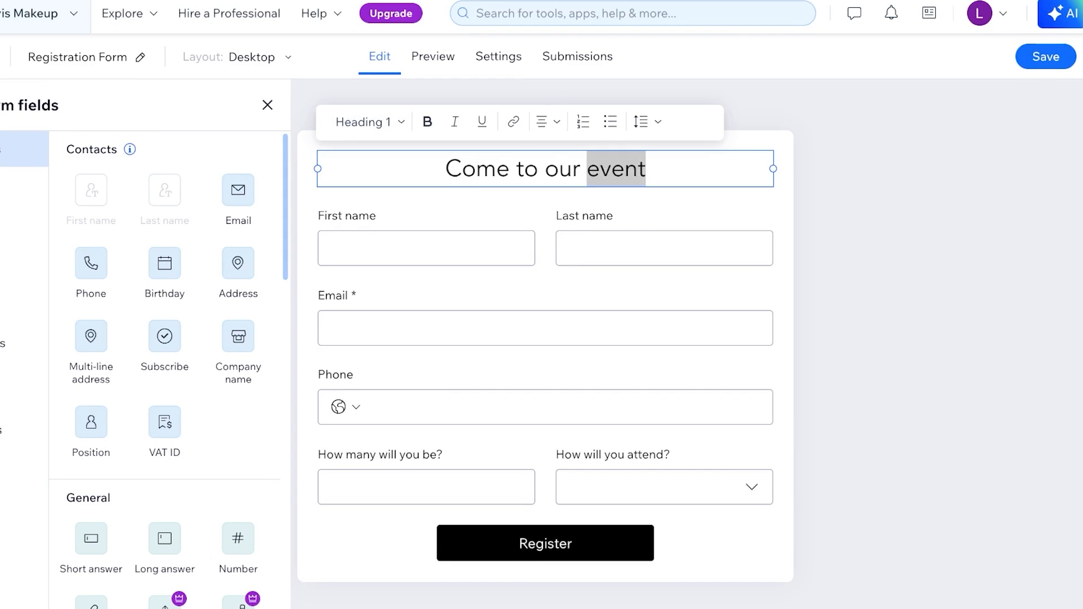
type("Registe")
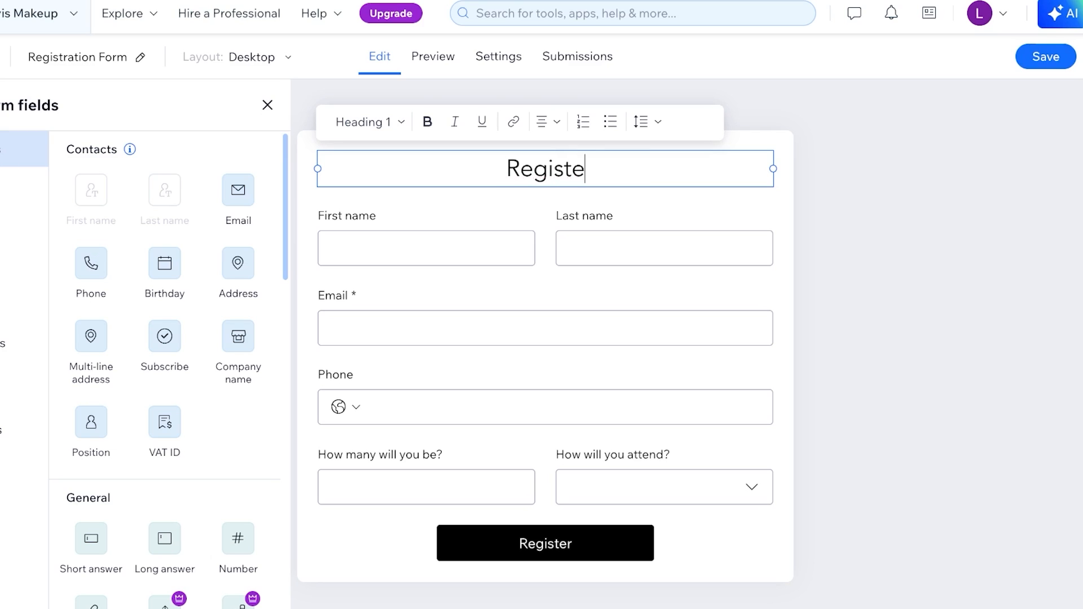
type("r to our Newsletter ")
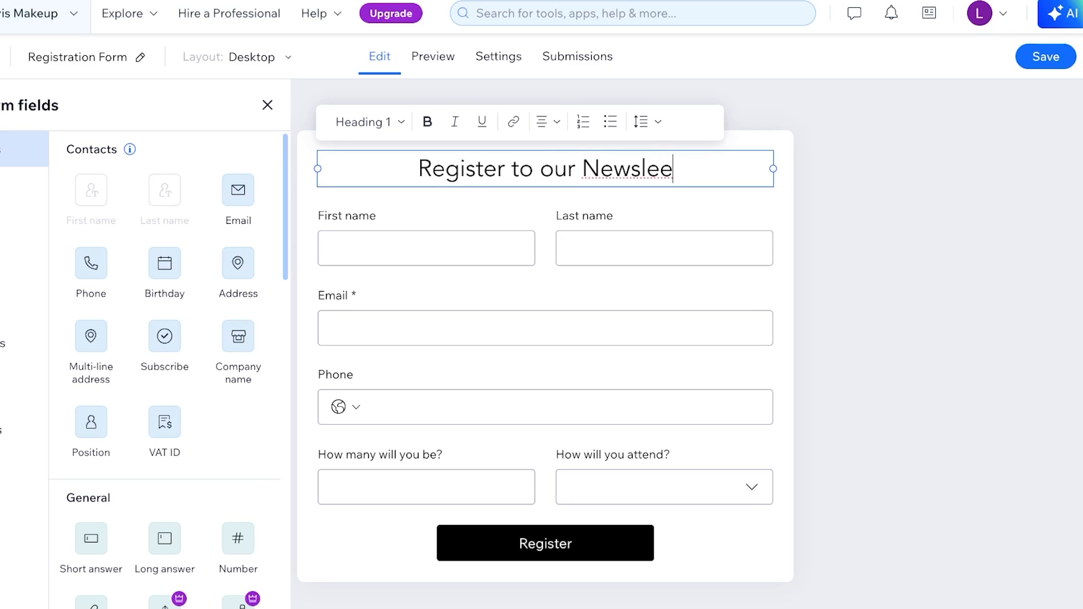
type("for exclus")
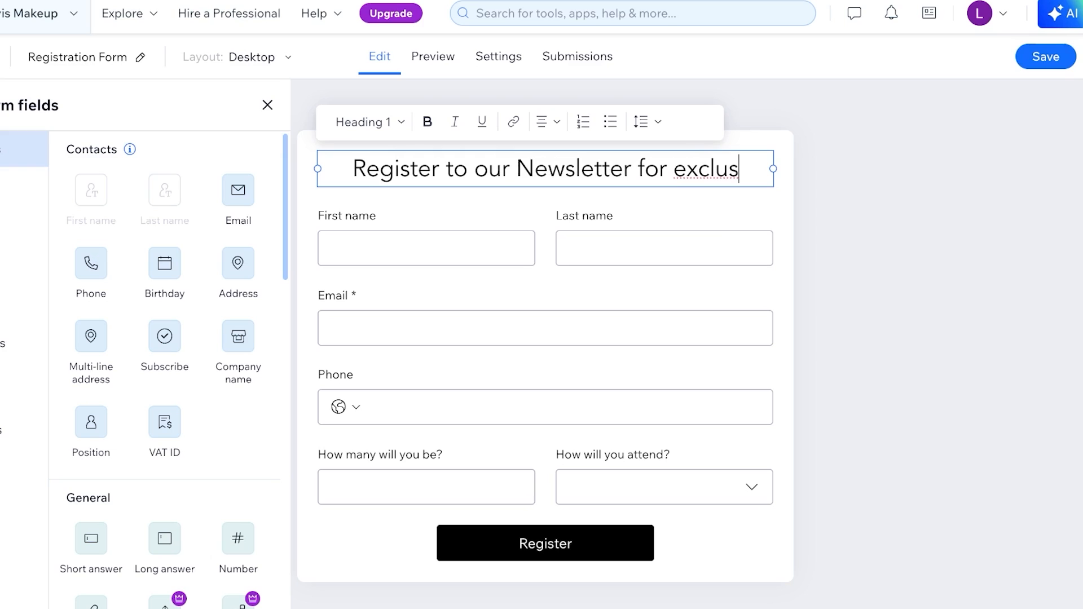
type("ive deals and discounts.")
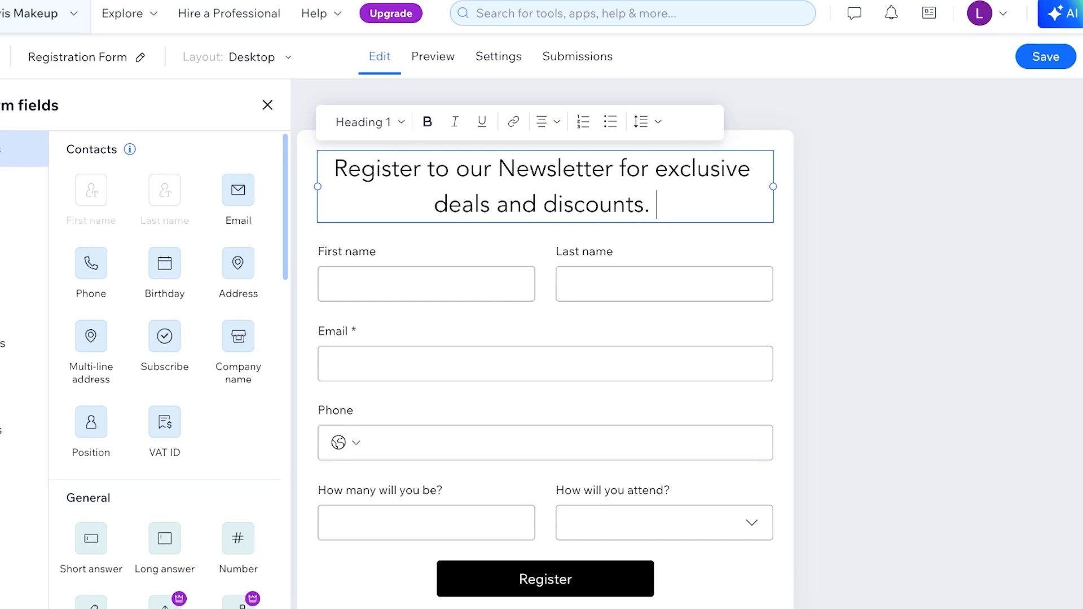
key("BackSpace")
key("BackSpace")
key("BackSpace")
type("!")
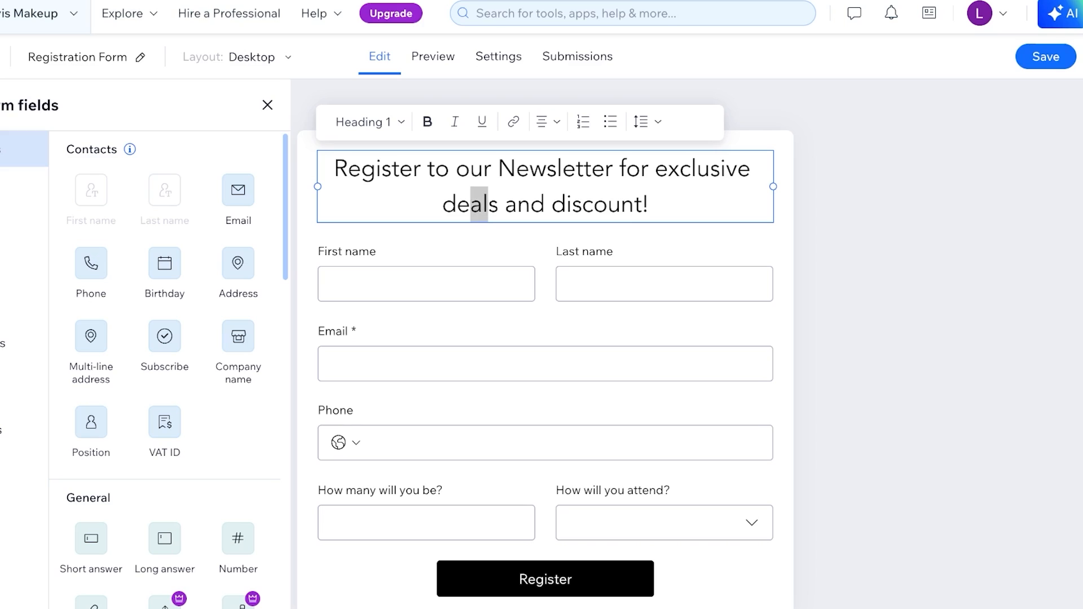
Make the heading's words "deals and discount" bold and reword them to "deals & discounts"
left_click_drag(442, 204, 641, 205)
key("ctrl+b")
left_click(549, 204)
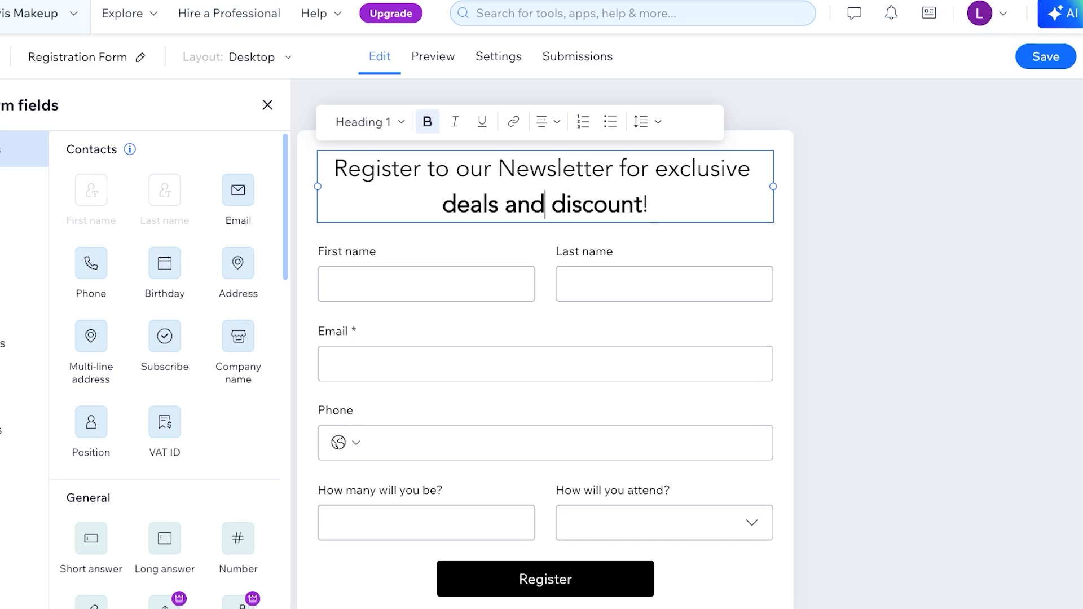
key("BackSpace")
key("BackSpace")
key("BackSpace")
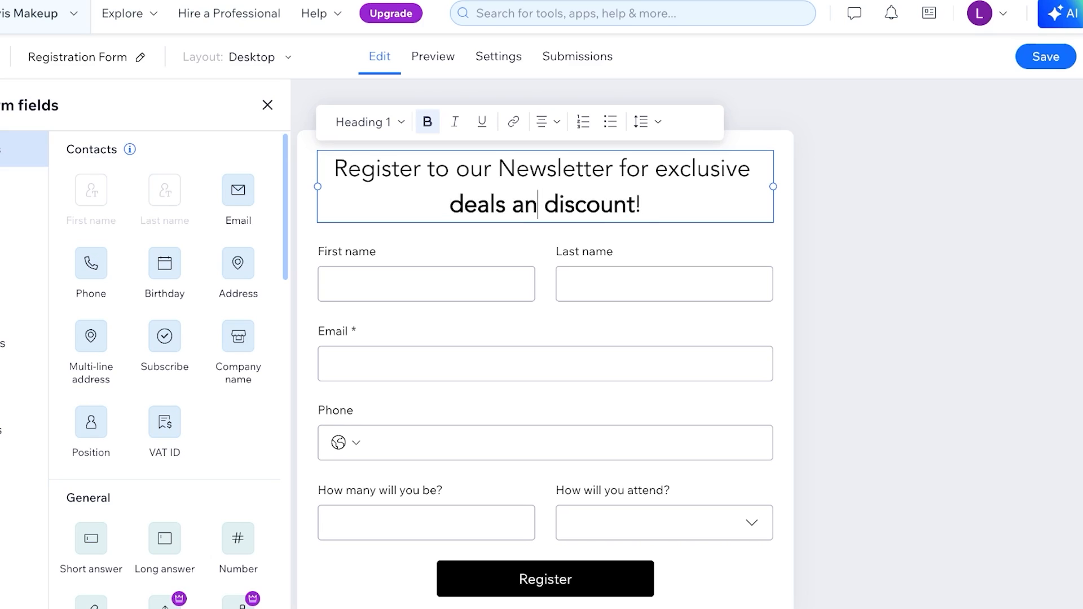
type("&")
key("BackSpace")
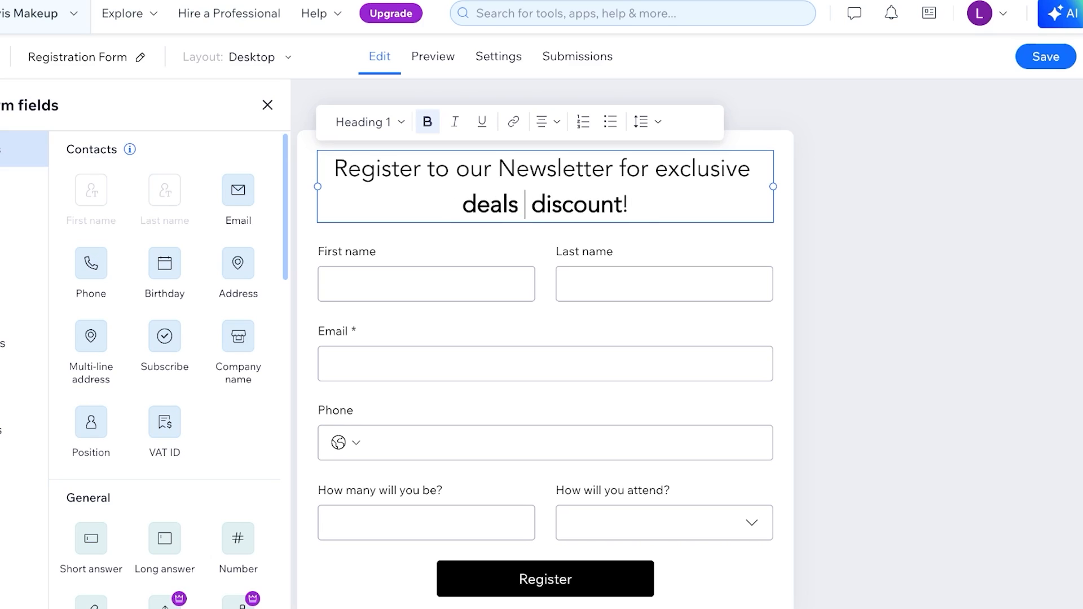
type("&")
left_click(637, 204)
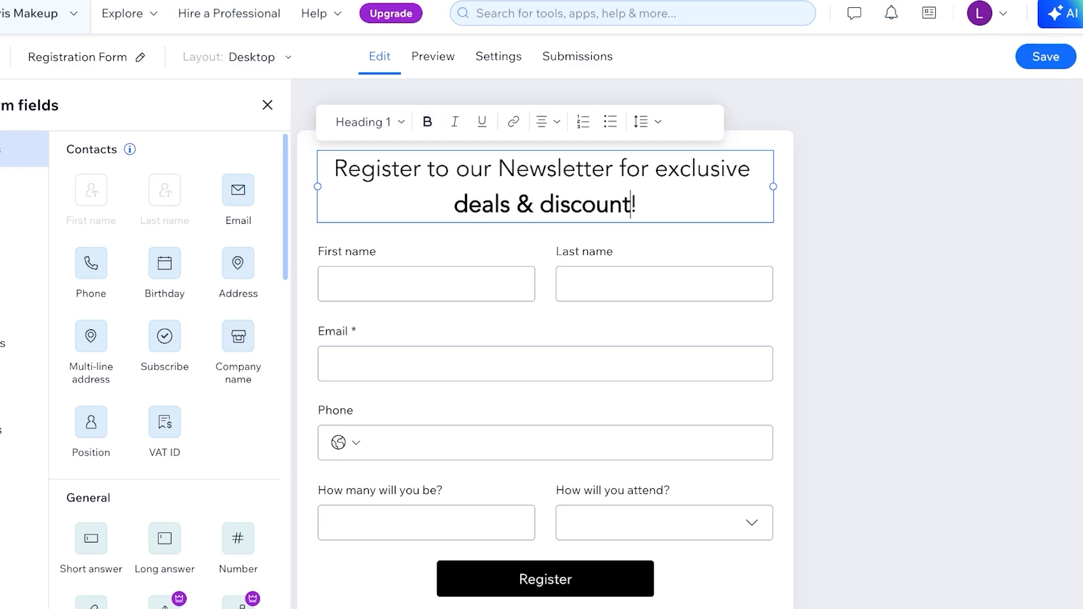
type("s")
left_click(426, 284)
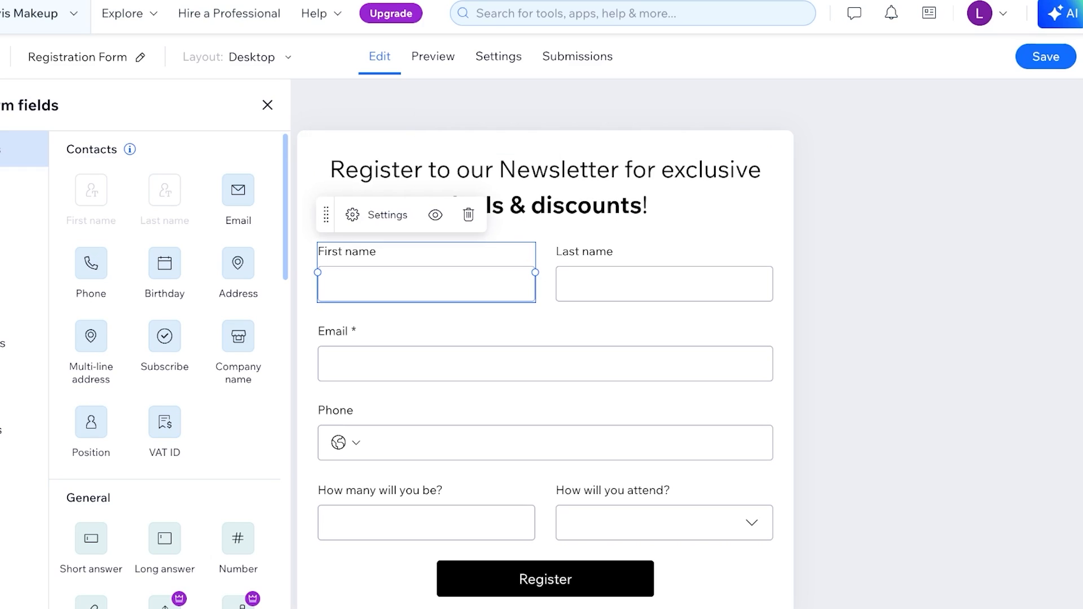
Delete the "Phone", "How many will you be?" and "How will you attend?" fields from the form
left_click(429, 443)
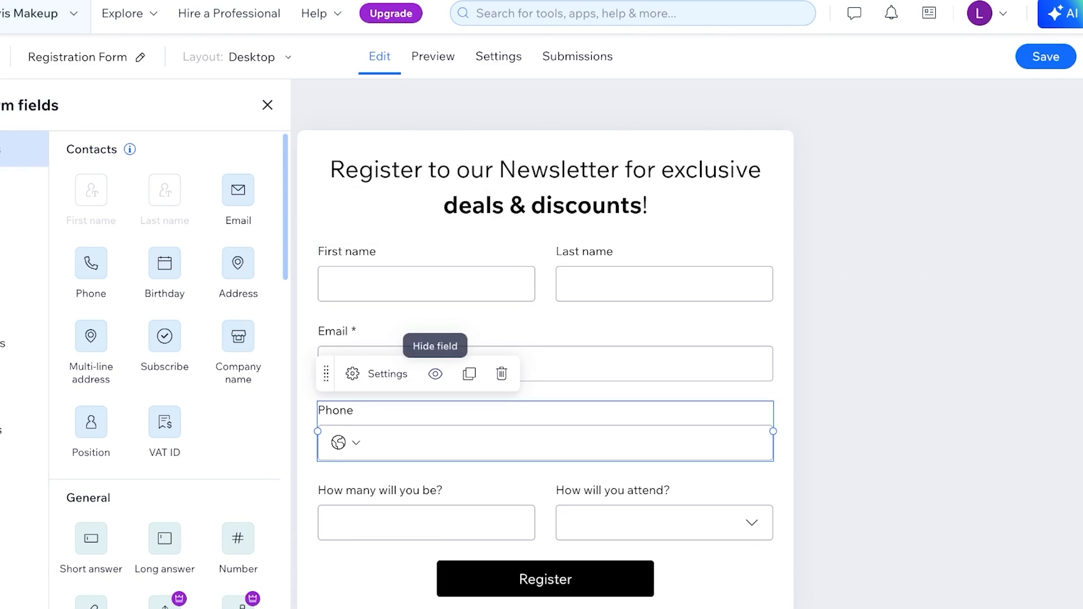
left_click(500, 373)
left_click(427, 443)
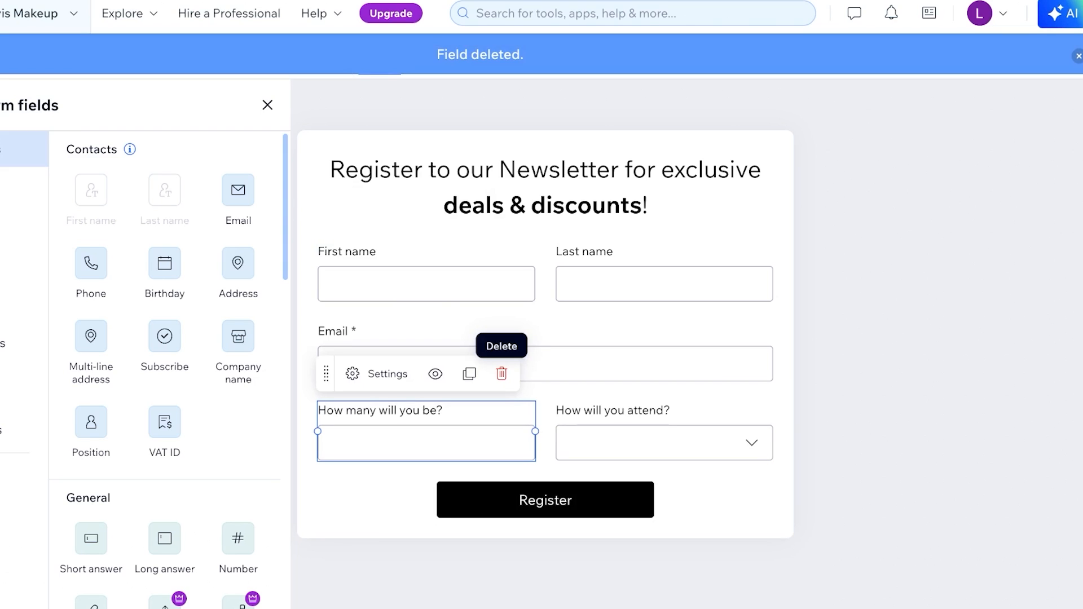
left_click(501, 373)
left_click(664, 443)
left_click(740, 374)
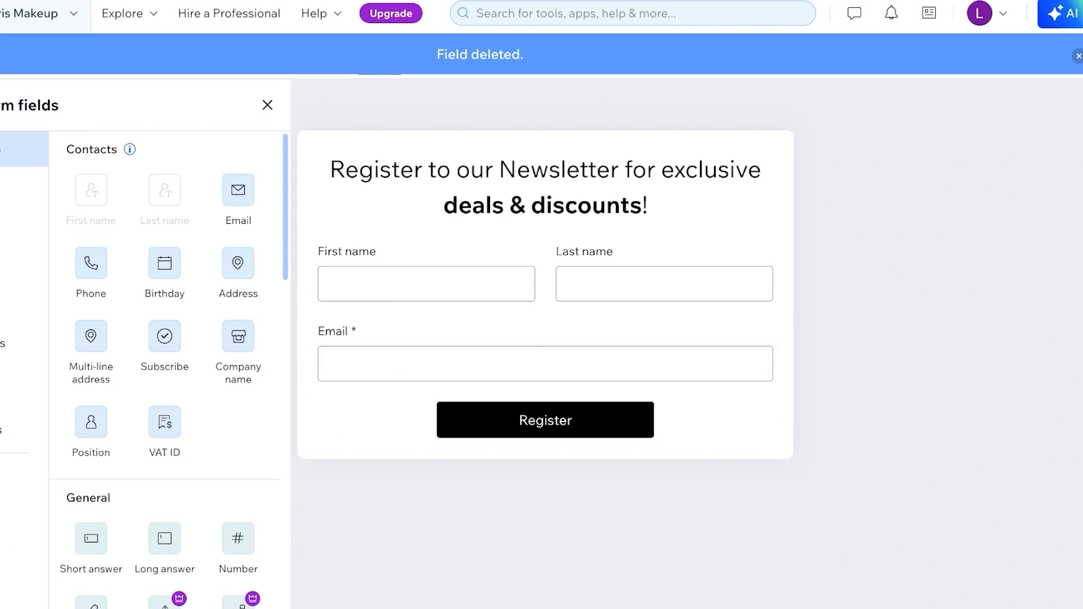
Examine the available form fields from Contacts to Layout elements, and preview the newsletter form
scroll(163, 205, "down", 1)
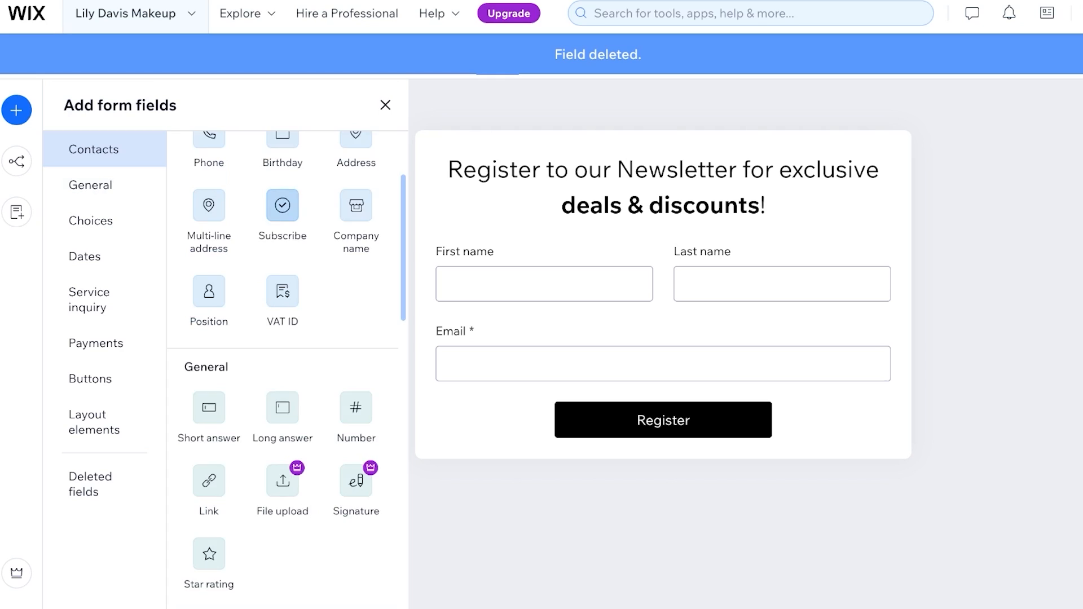
scroll(91, 251, "down", 4)
scroll(282, 339, "up", 5)
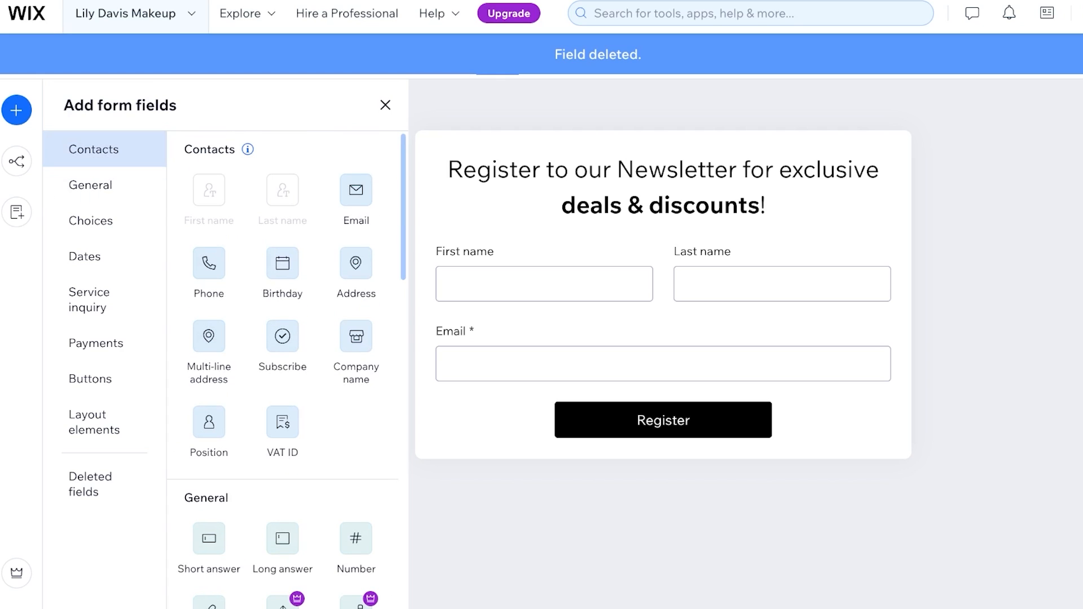
scroll(282, 299, "down", 4)
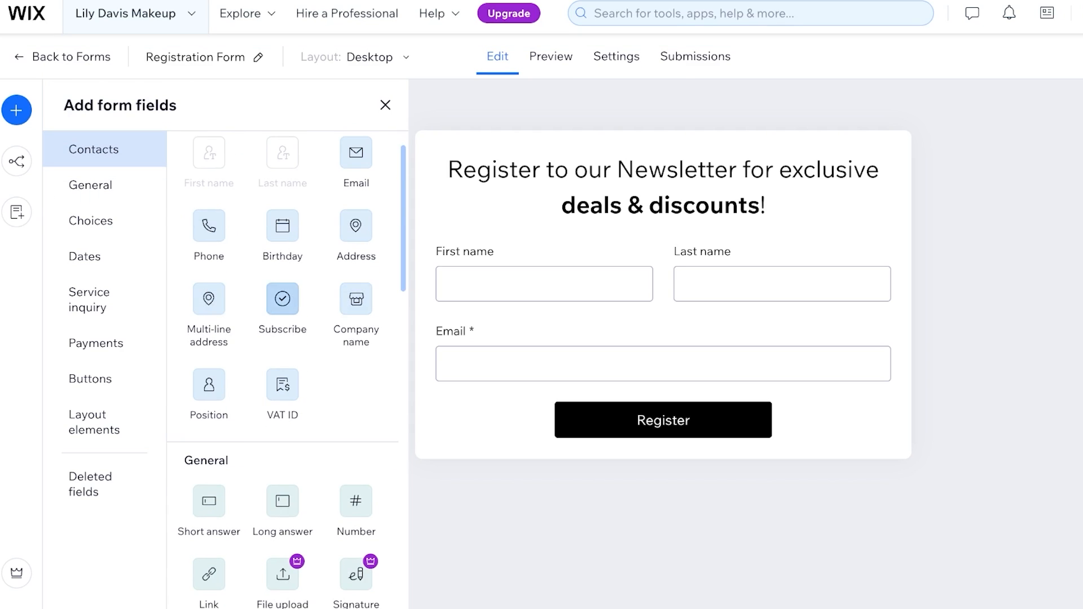
scroll(282, 355, "down", 5)
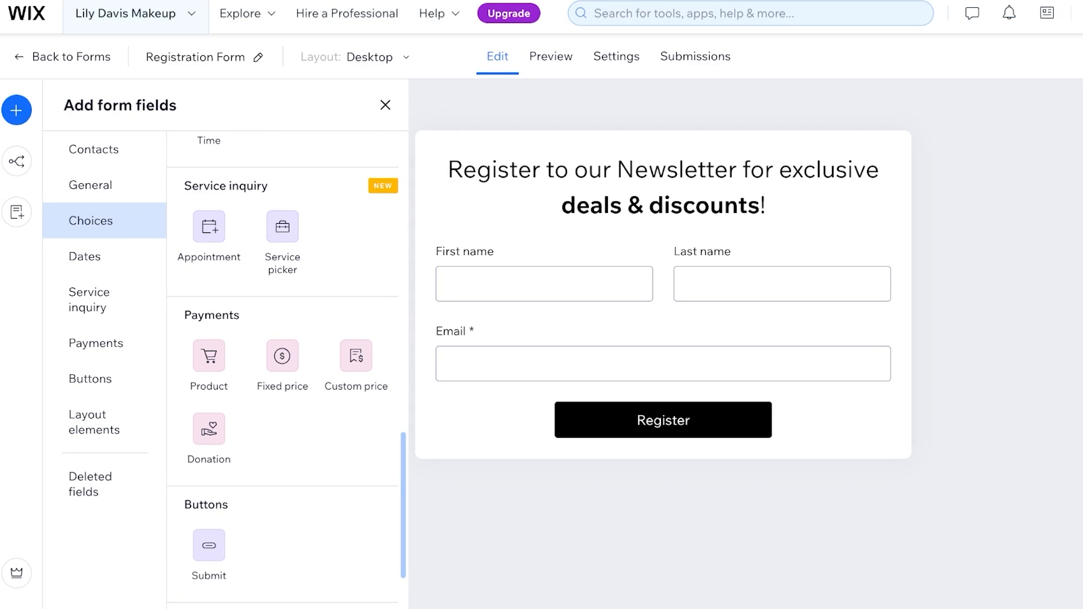
scroll(282, 367, "down", 2)
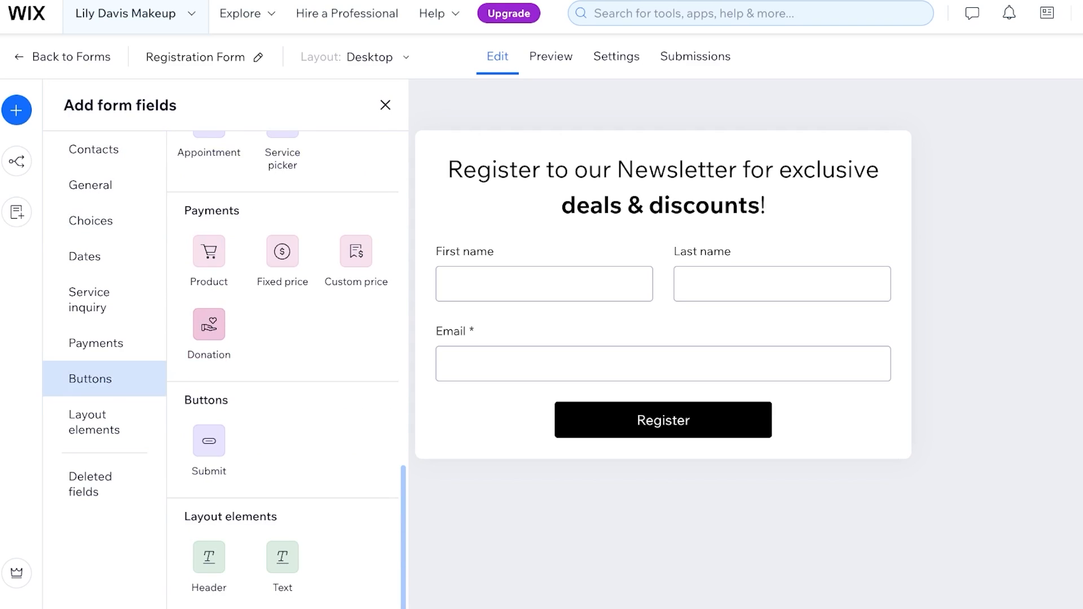
left_click(663, 187)
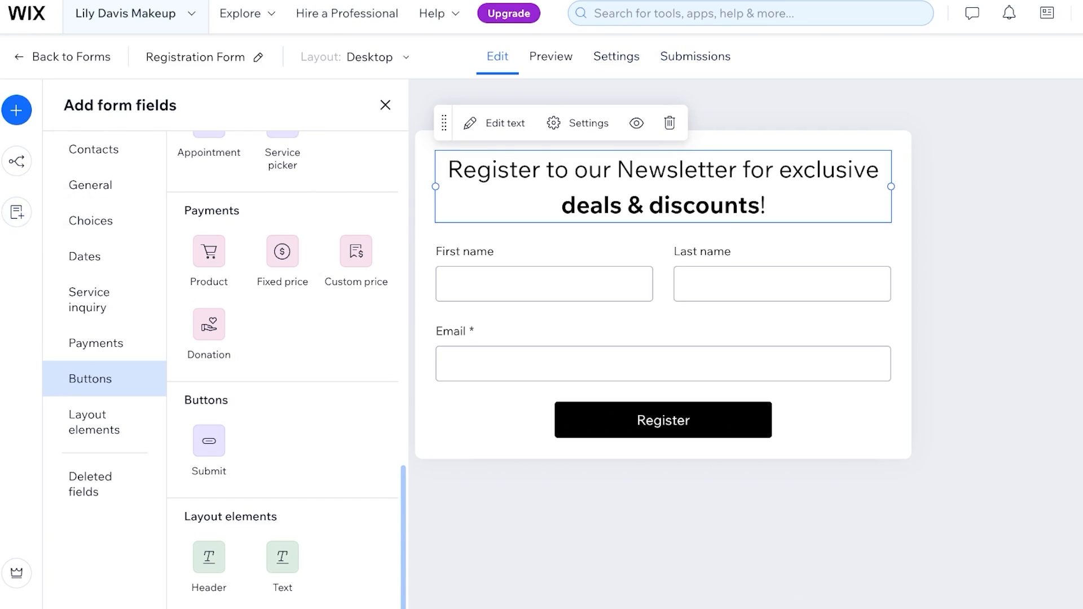
left_click(550, 56)
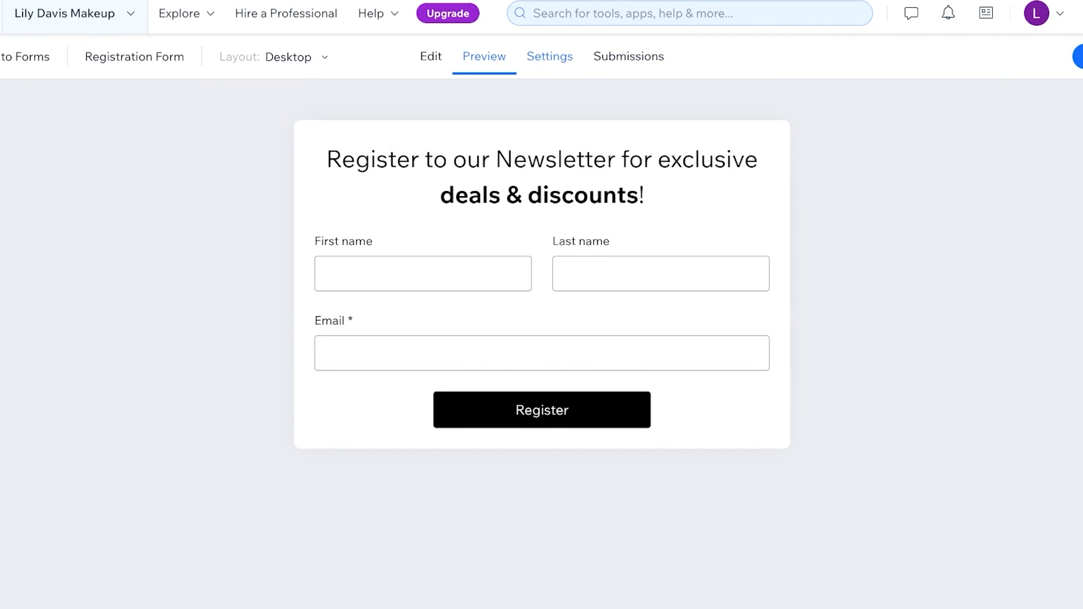
Open the form's settings and review the general, confirmation message, automation, payment, validation, spam, status and language sections
left_click(550, 56)
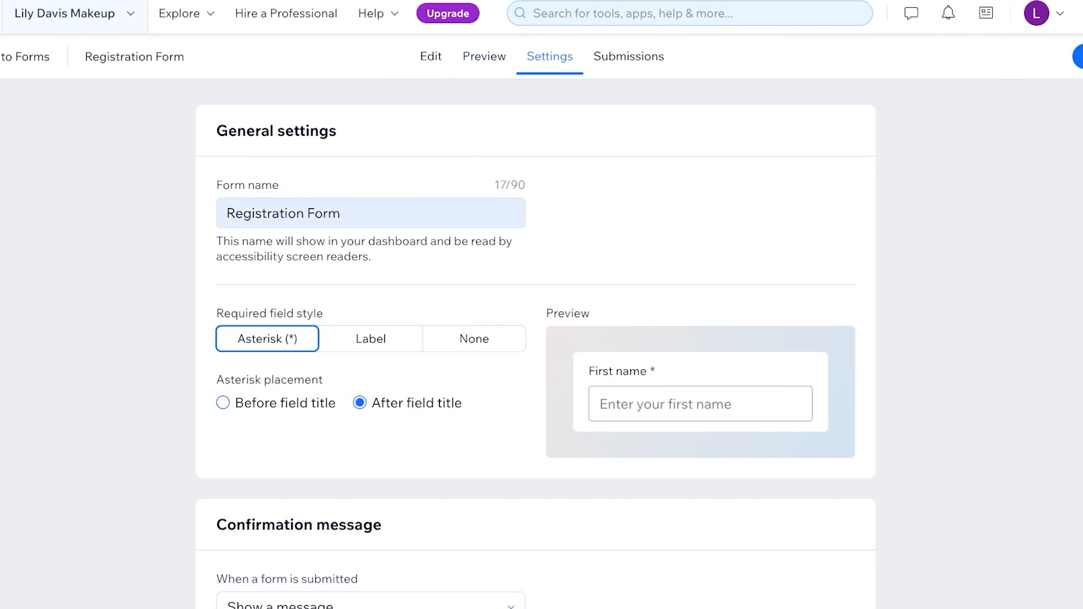
scroll(371, 316, "down", 10)
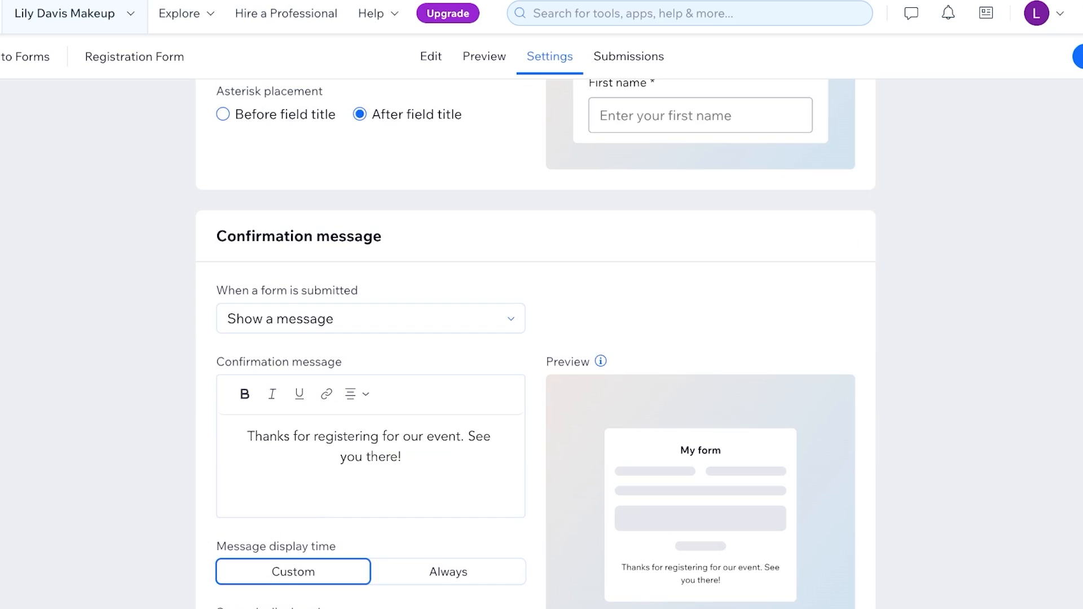
scroll(536, 344, "down", 4)
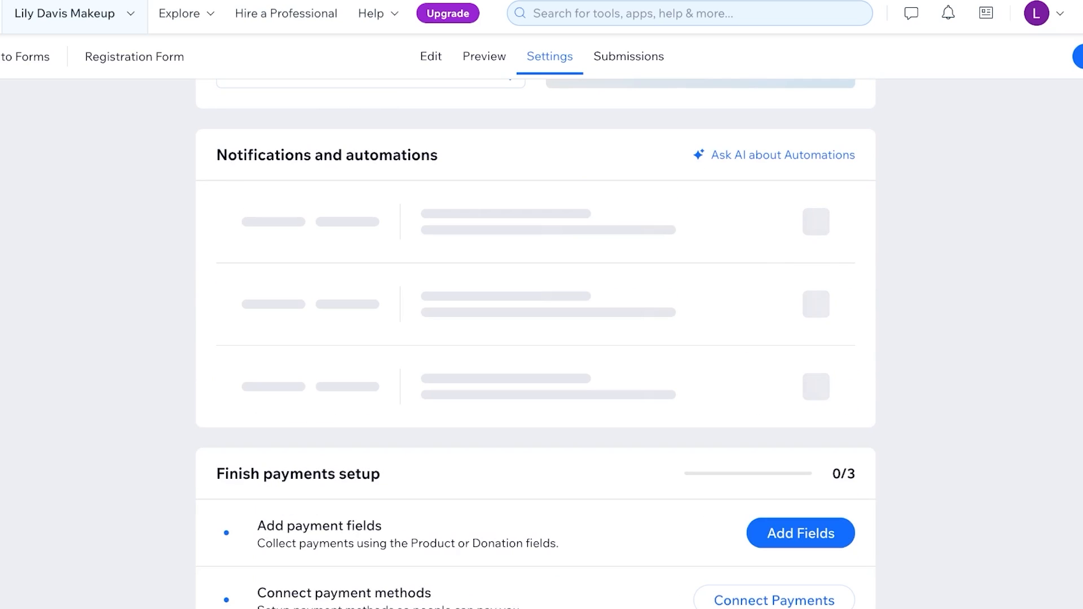
scroll(536, 344, "down", 1)
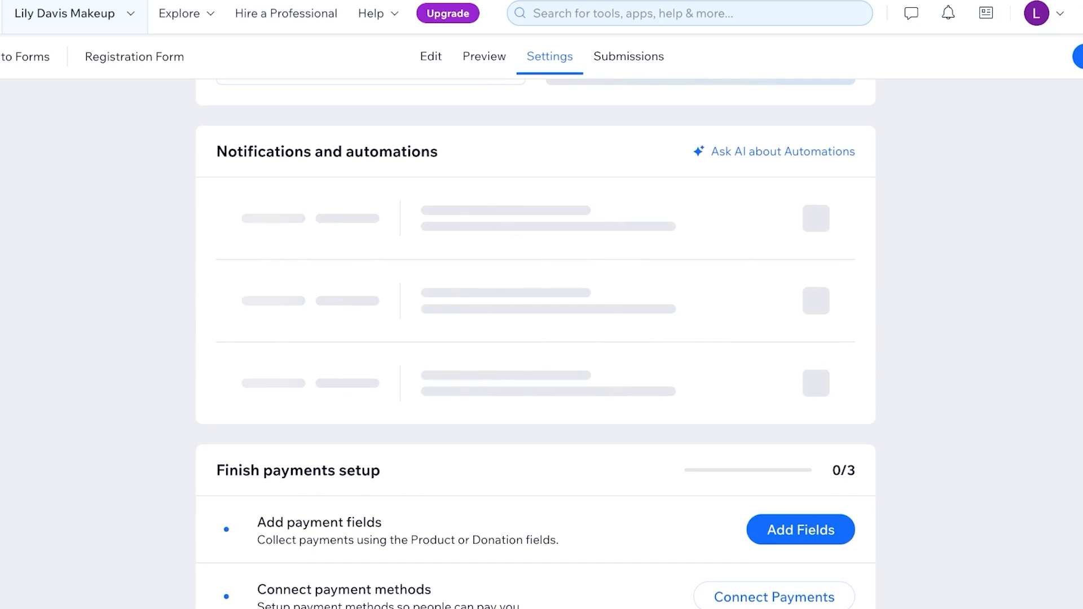
scroll(535, 344, "down", 3)
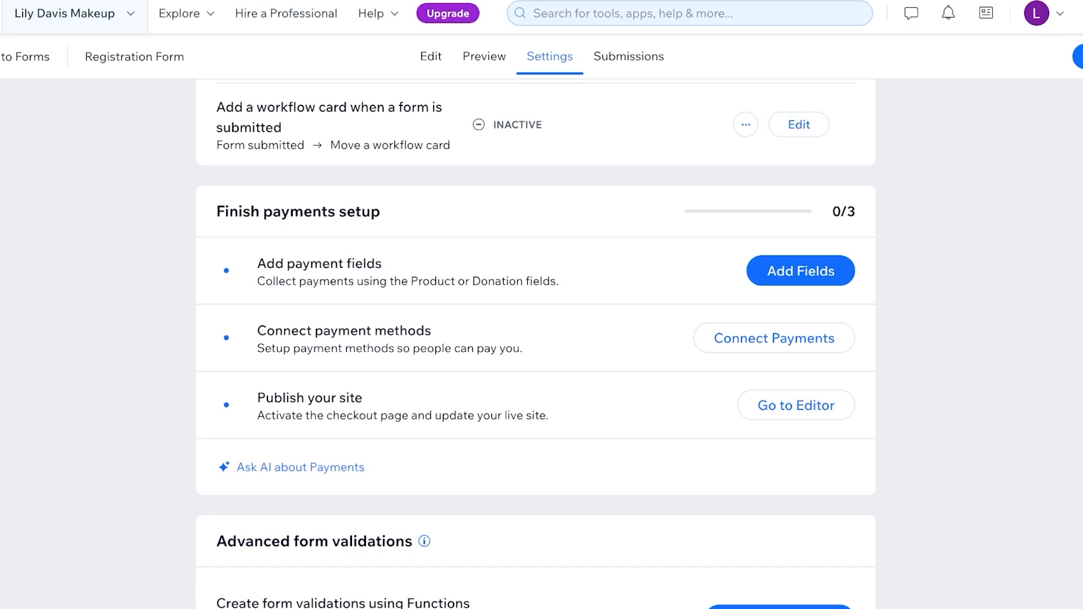
scroll(536, 344, "down", 12)
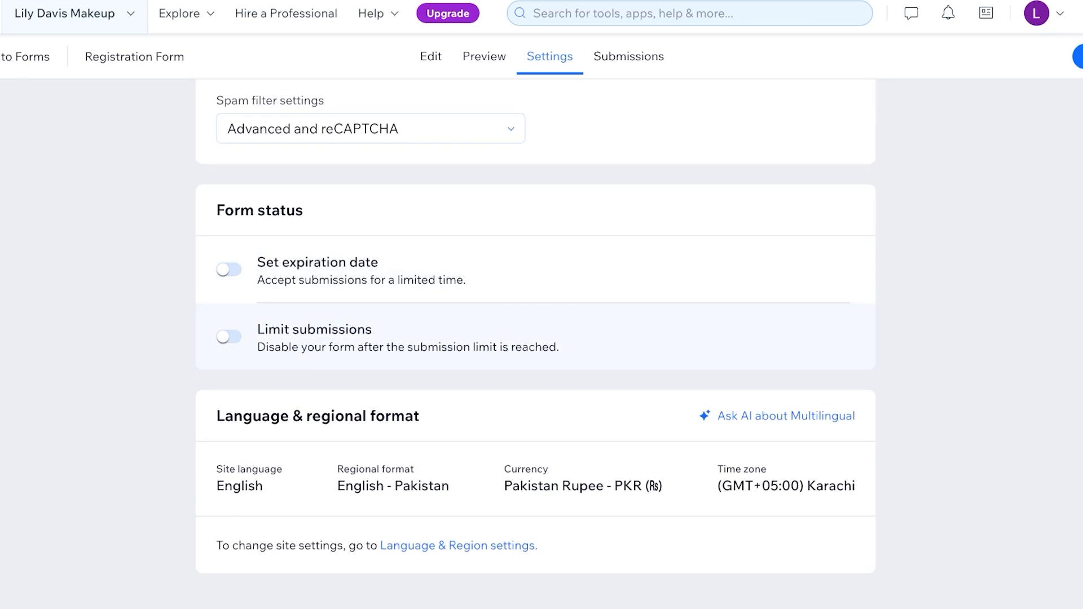
scroll(536, 265, "up", 15)
scroll(536, 344, "down", 10)
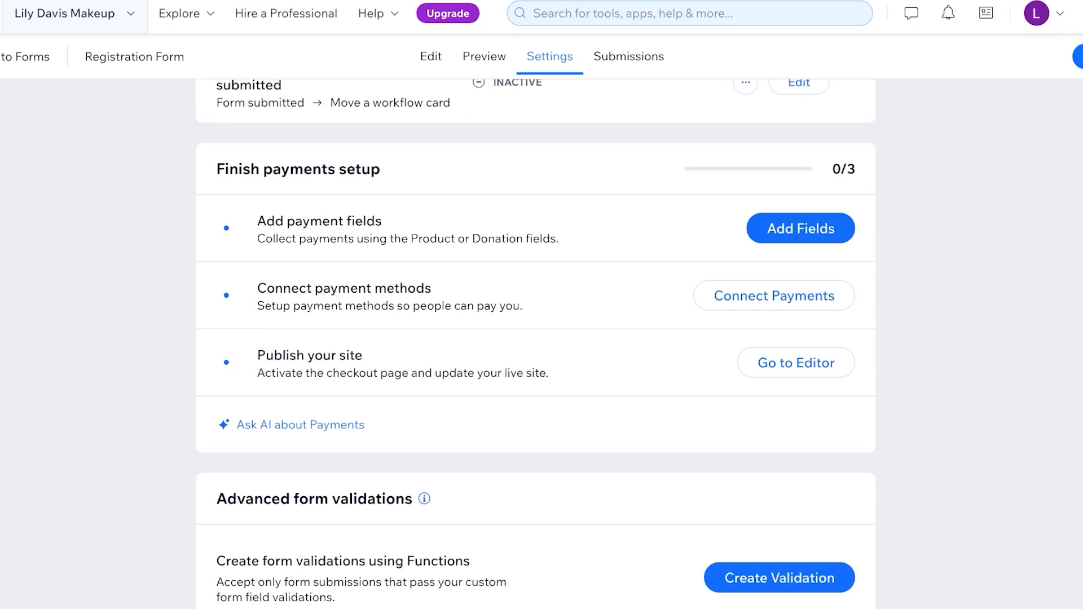
scroll(536, 271, "up", 15)
scroll(536, 271, "down", 20)
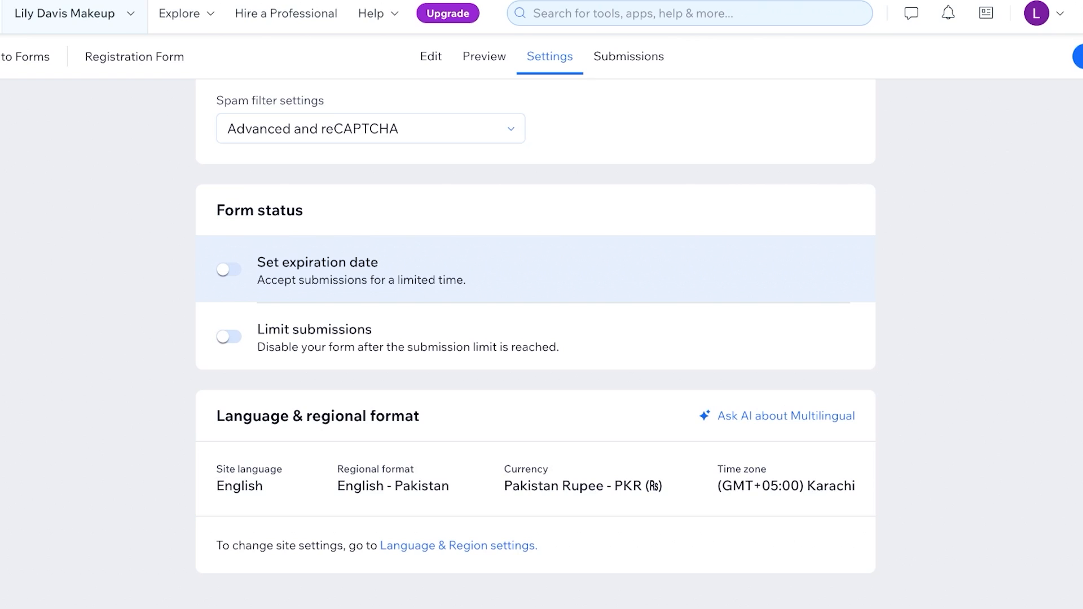
scroll(535, 269, "up", 20)
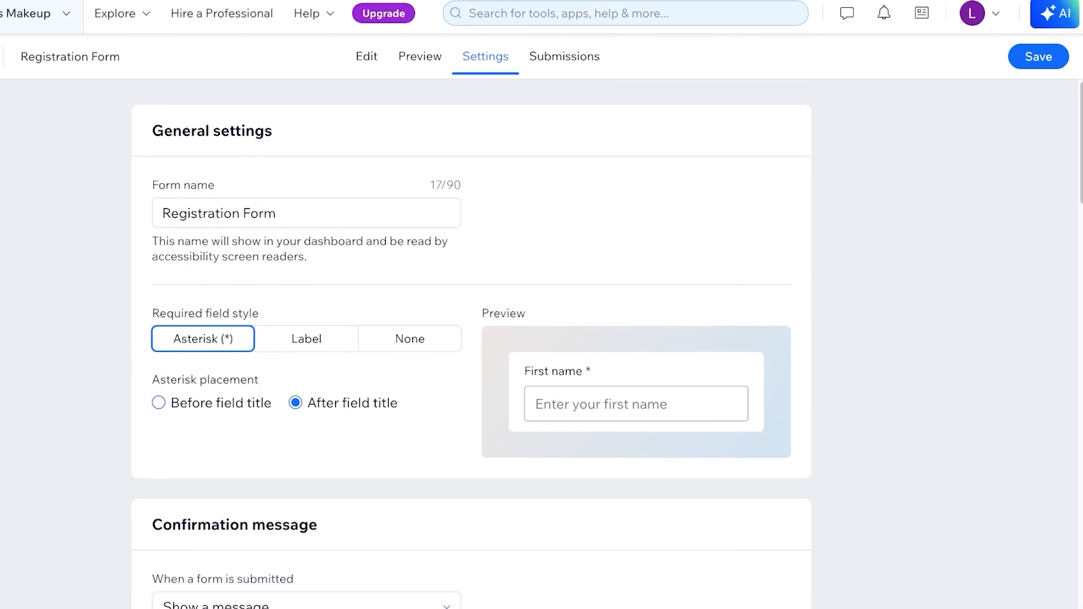
Save the registration form, leave its settings and return to the form on the page in the site editor
left_click(1038, 56)
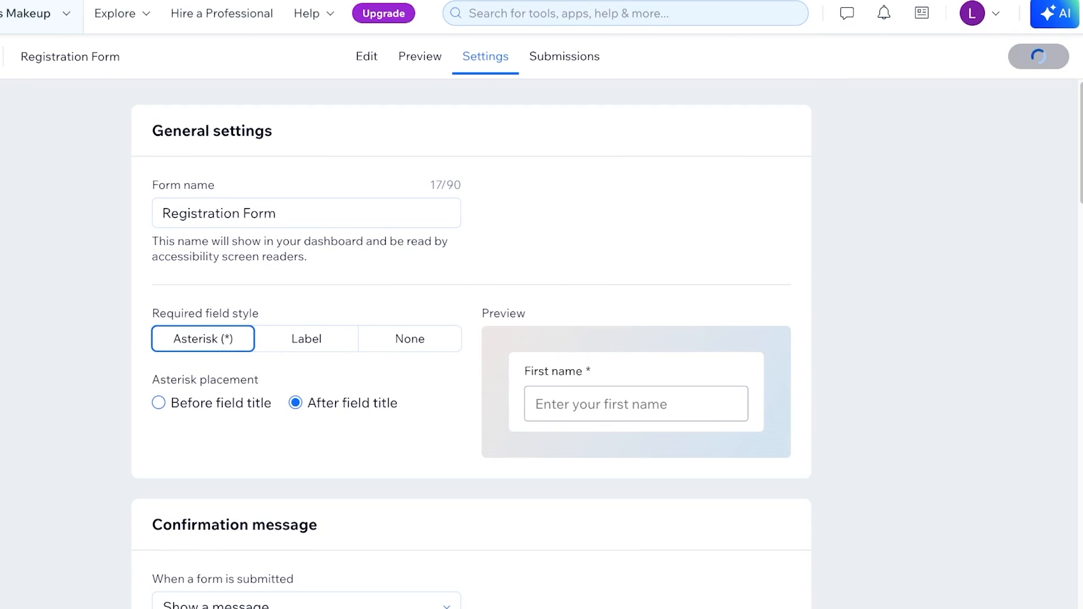
scroll(529, 344, "down", 8)
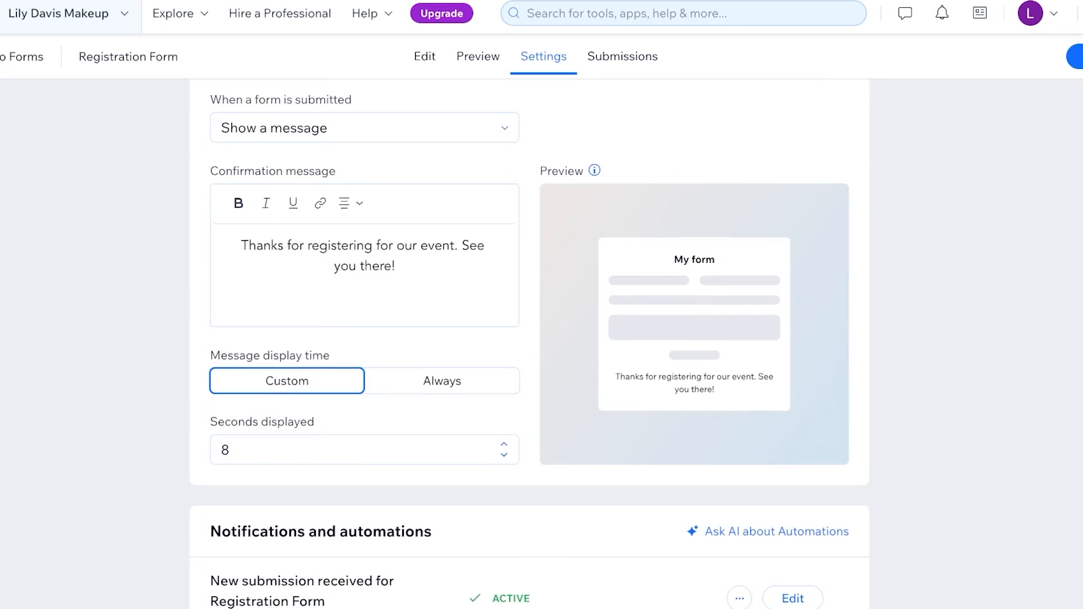
scroll(530, 344, "up", 8)
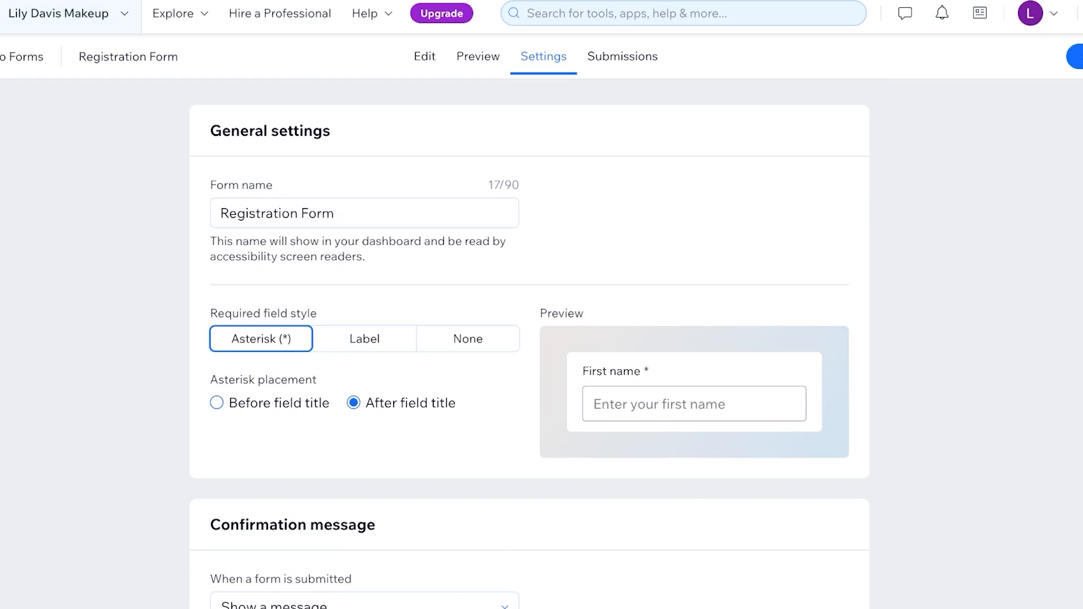
left_click(20, 56)
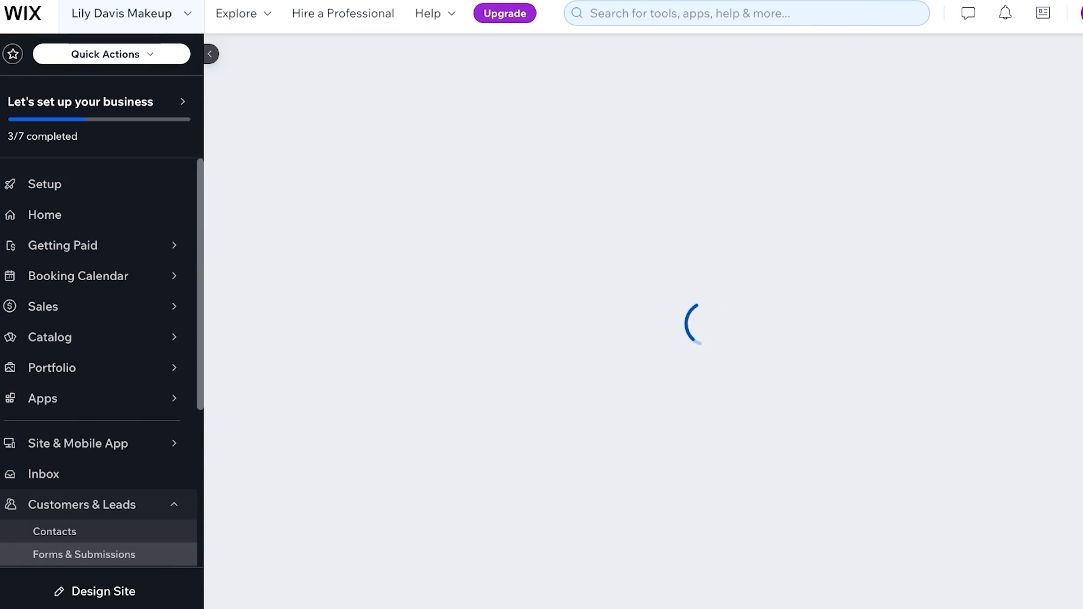
left_click(78, 422)
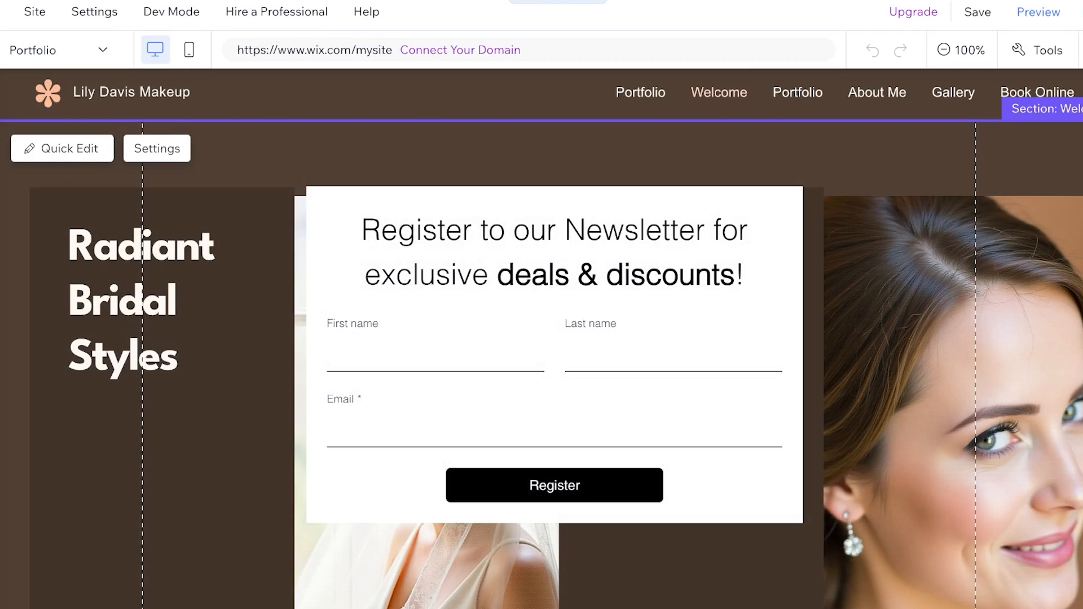
Open the on-page form's settings and examine the Forms, Layout, Design, Manage and Support sections
left_click(555, 354)
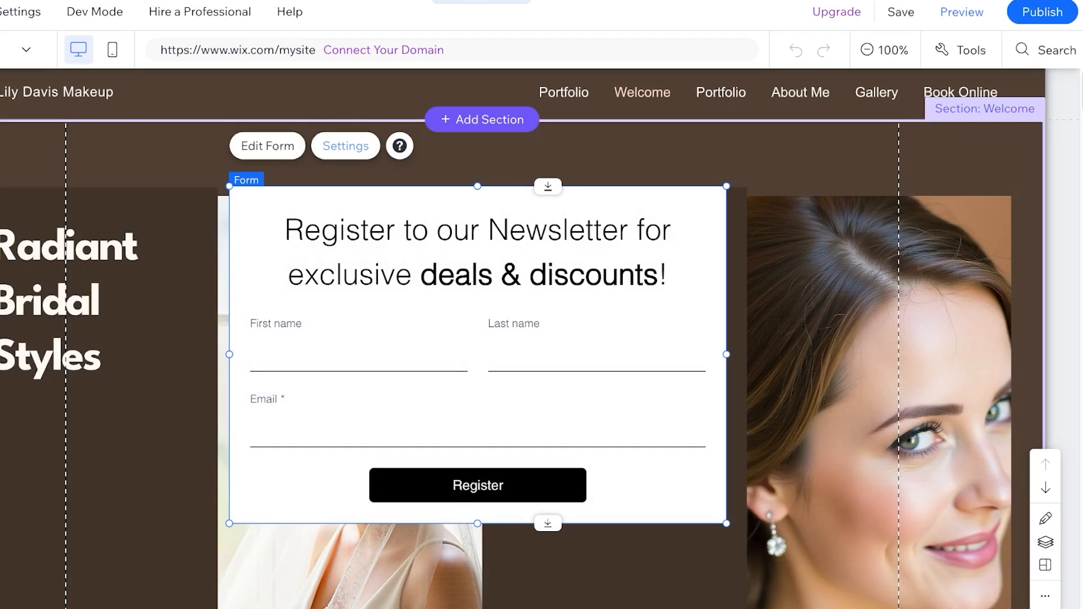
left_click(345, 146)
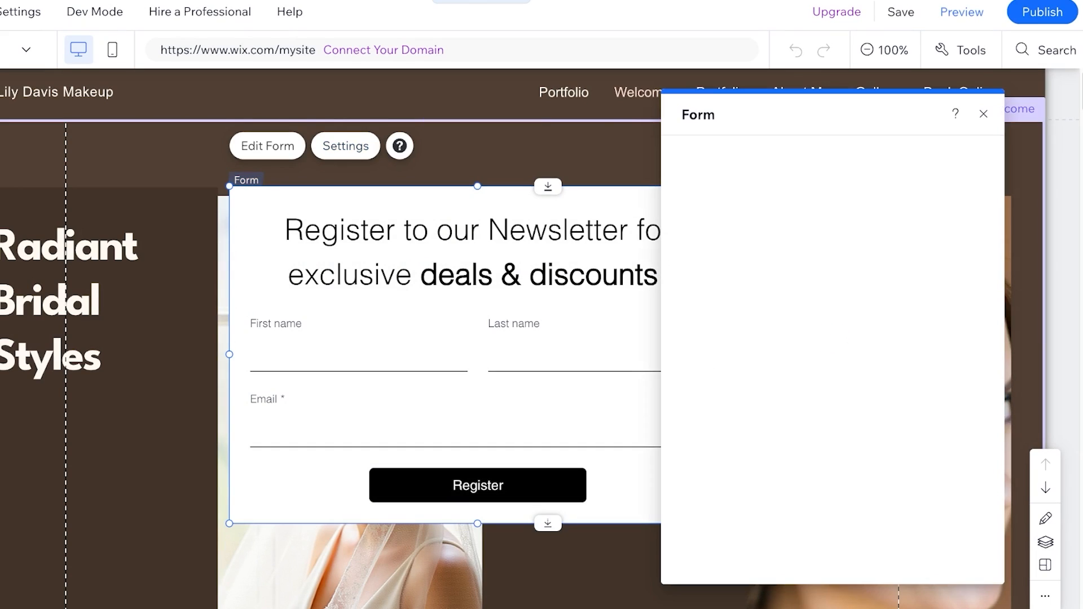
left_click(701, 190)
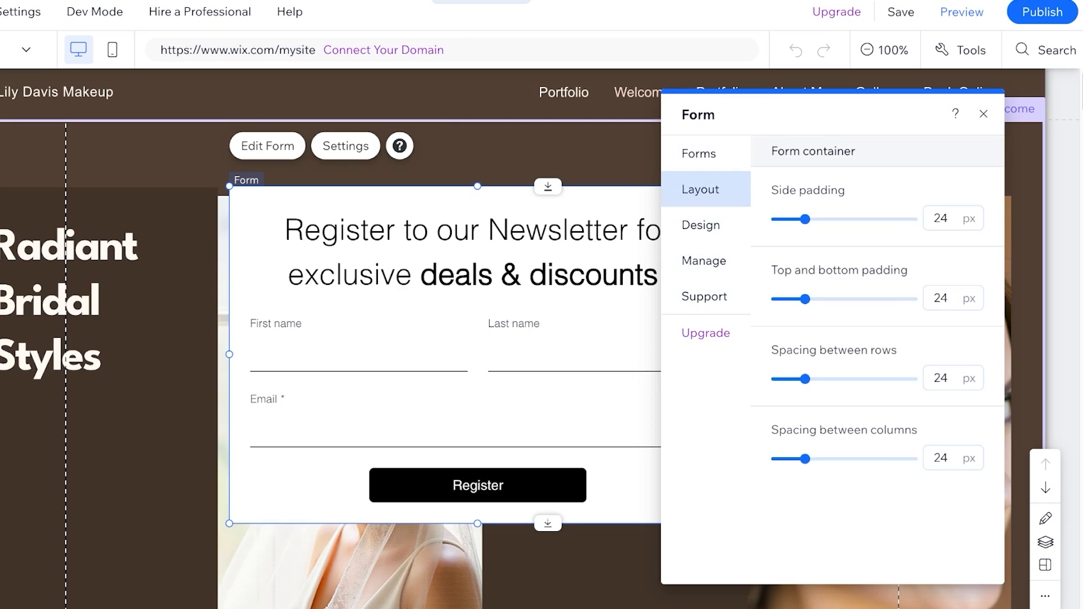
left_click(701, 225)
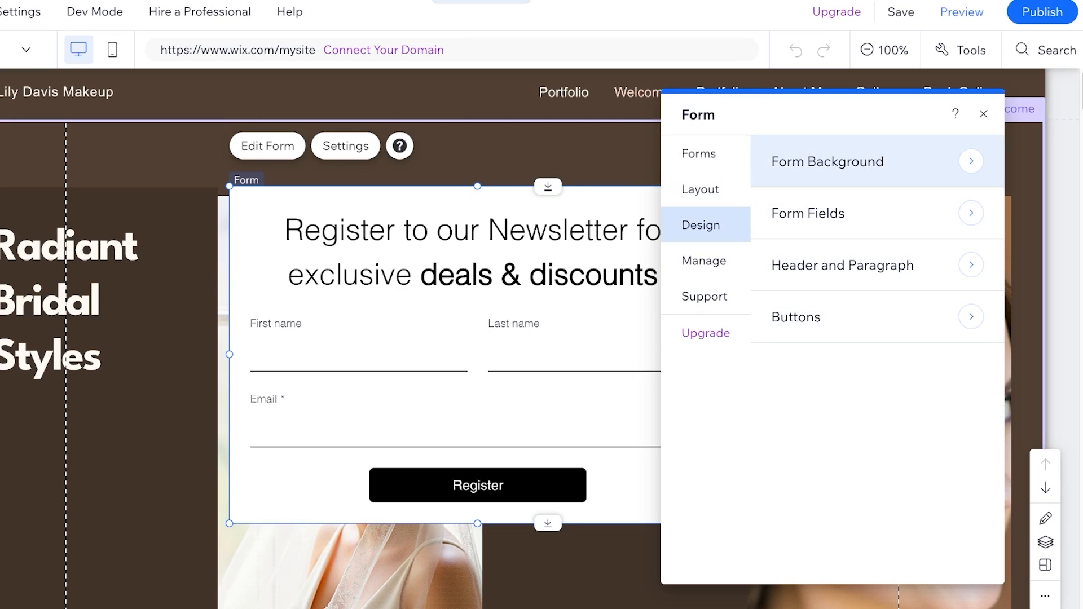
left_click(704, 261)
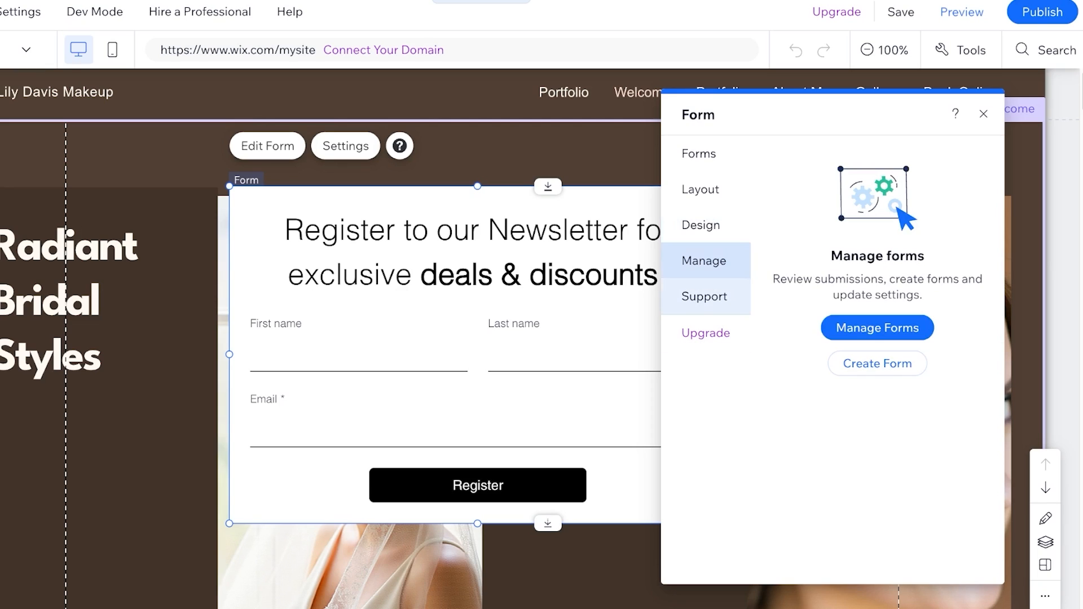
left_click(704, 297)
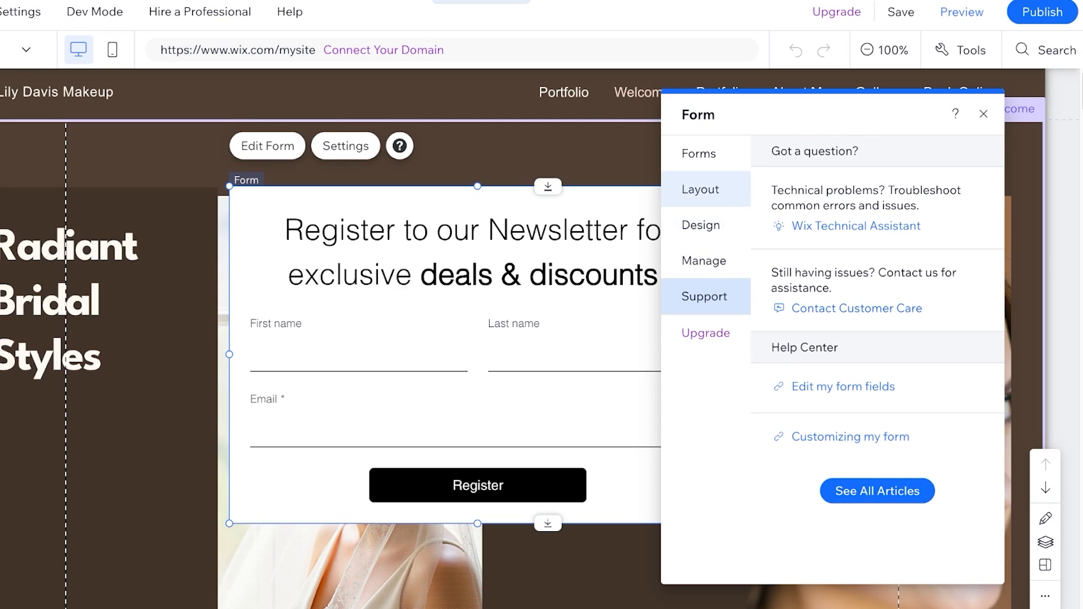
left_click(699, 153)
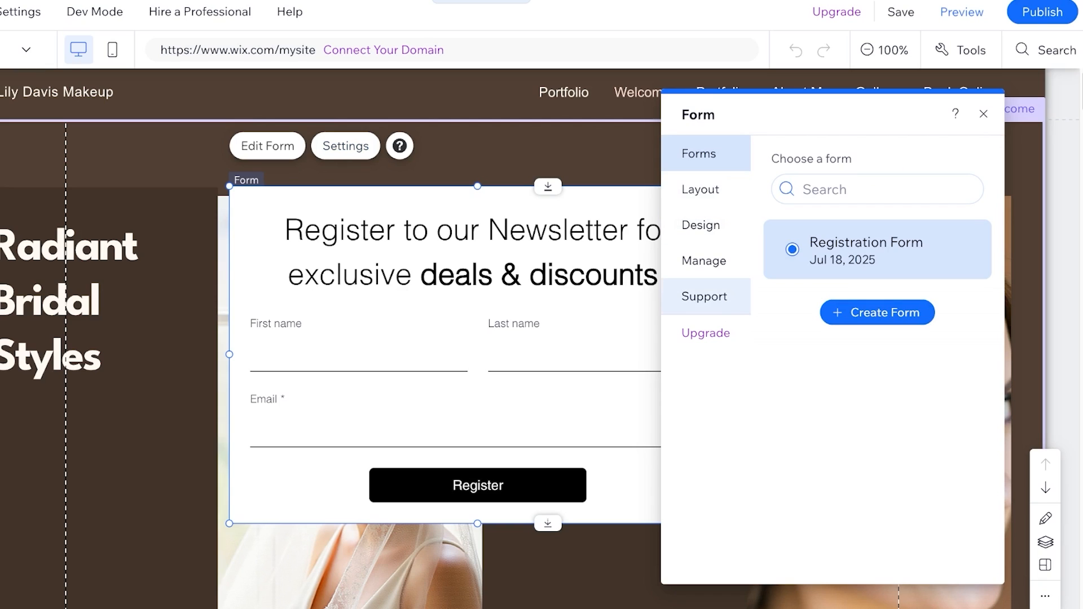
left_click(700, 189)
left_click(701, 224)
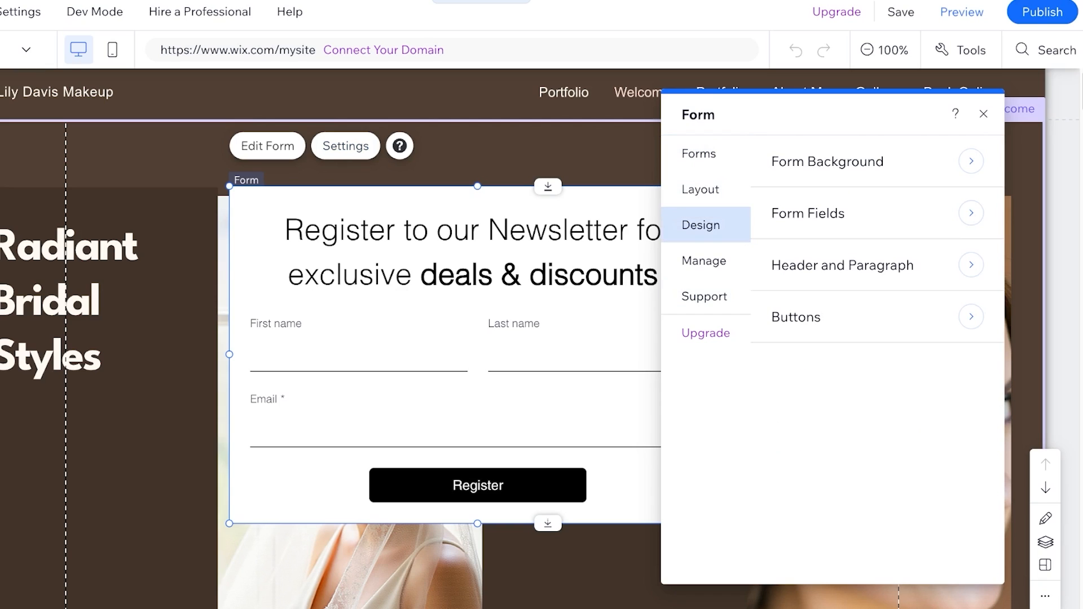
left_click(704, 261)
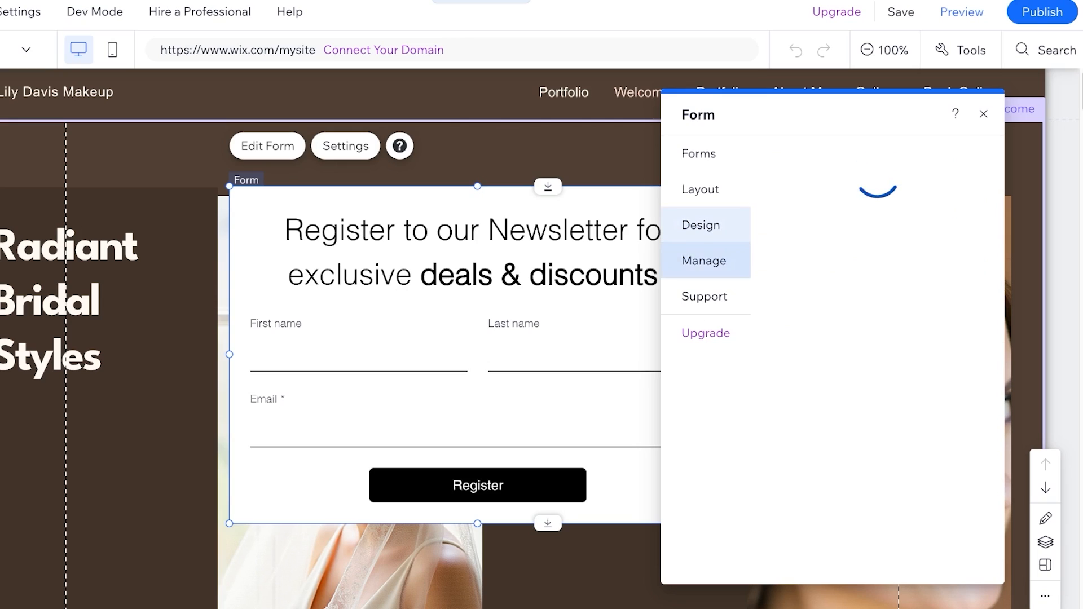
left_click(878, 363)
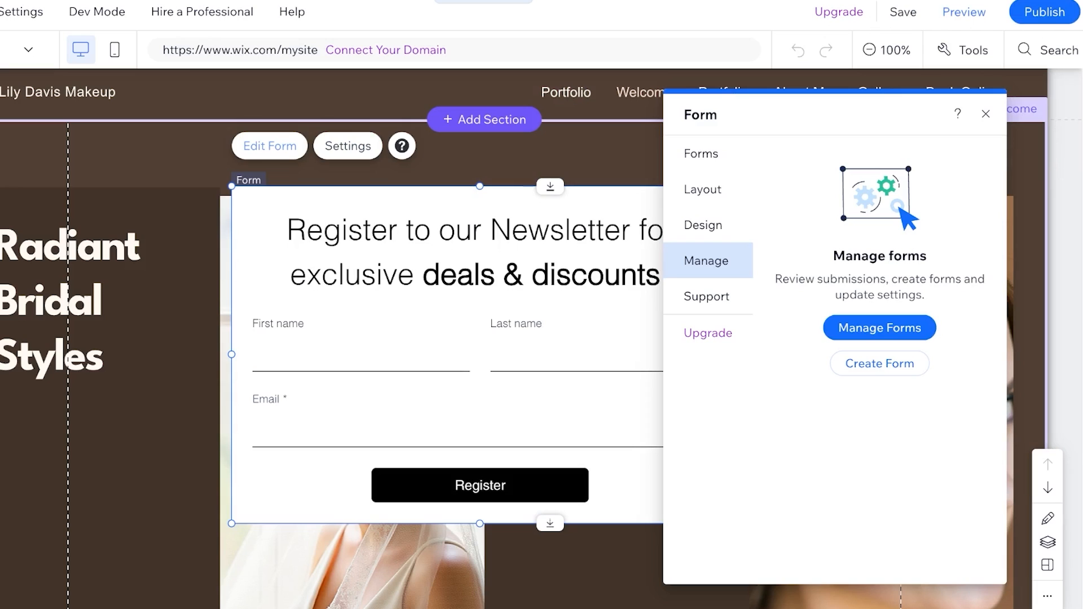
Close the form settings and move the newsletter form down the page to the boundary between the portfolio images and the footer
left_click(269, 146)
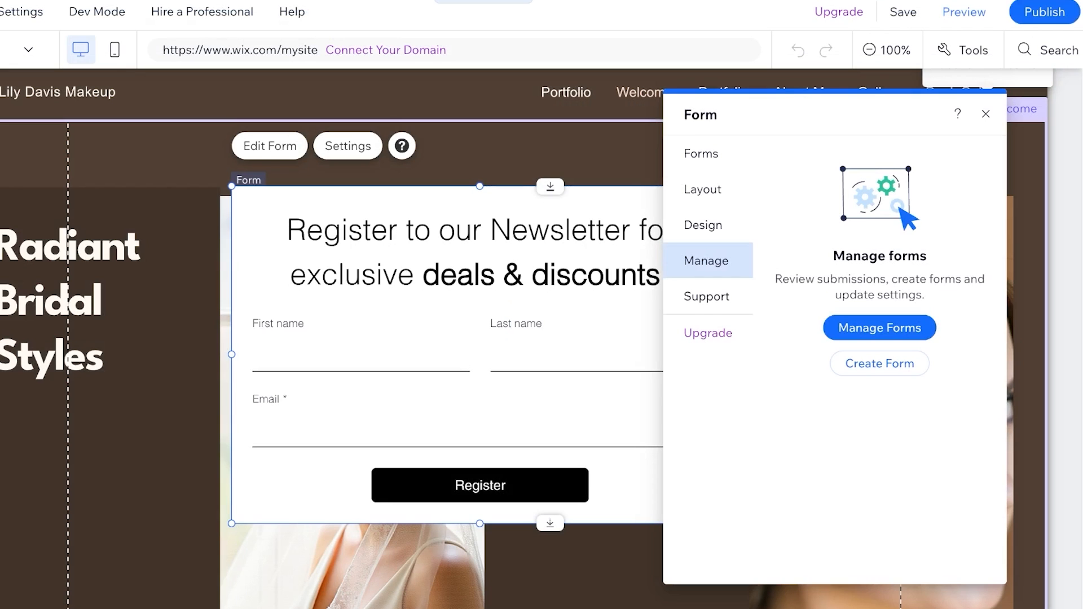
left_click(984, 112)
left_click_drag(729, 186, 666, 386)
left_click_drag(532, 564, 545, 269)
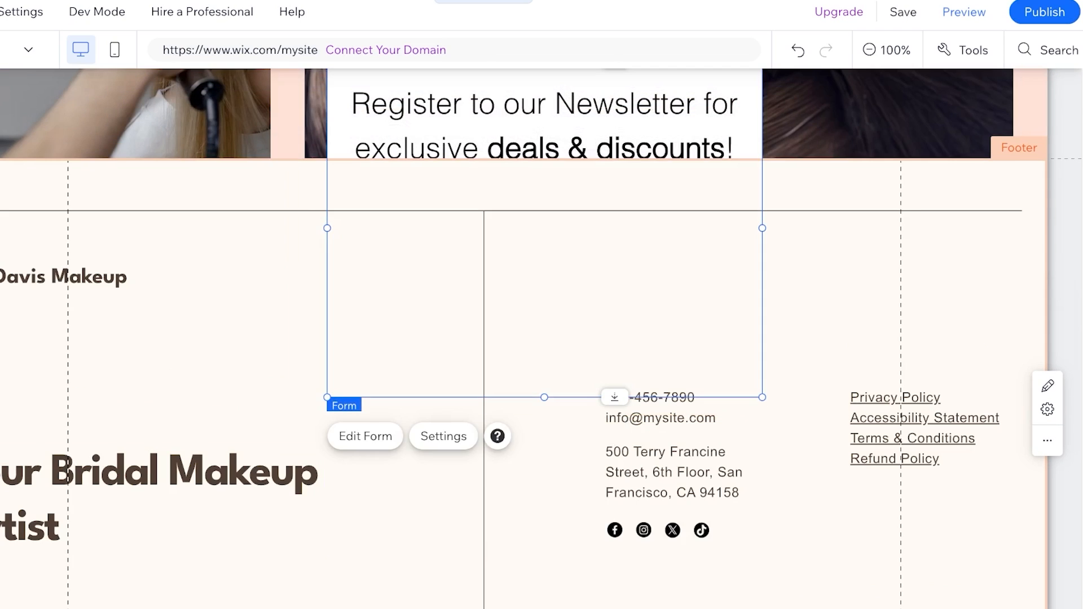
scroll(541, 339, "up", 2)
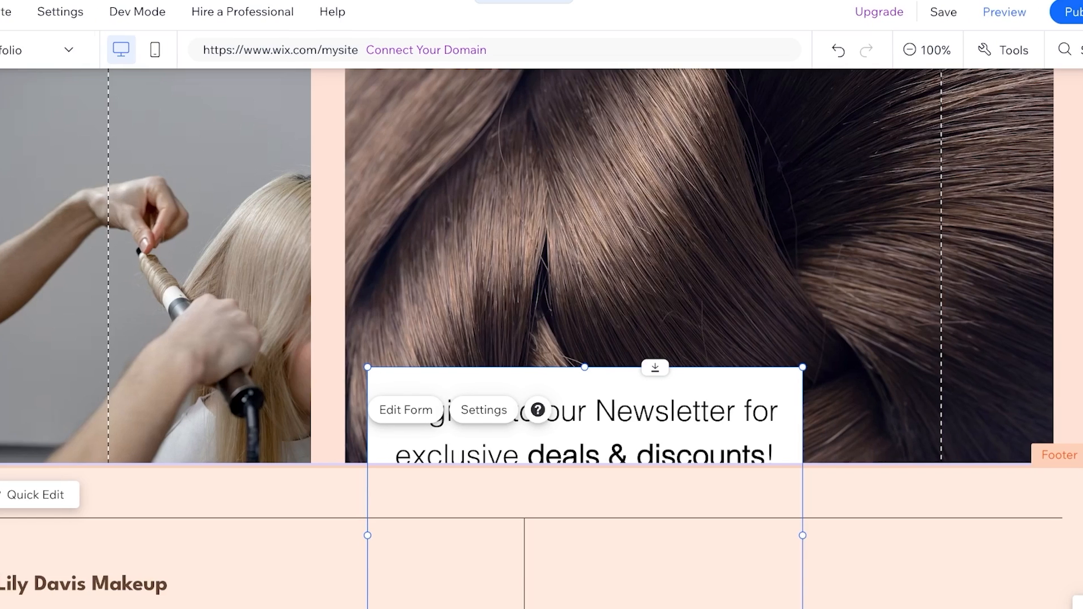
scroll(542, 338, "down", 3)
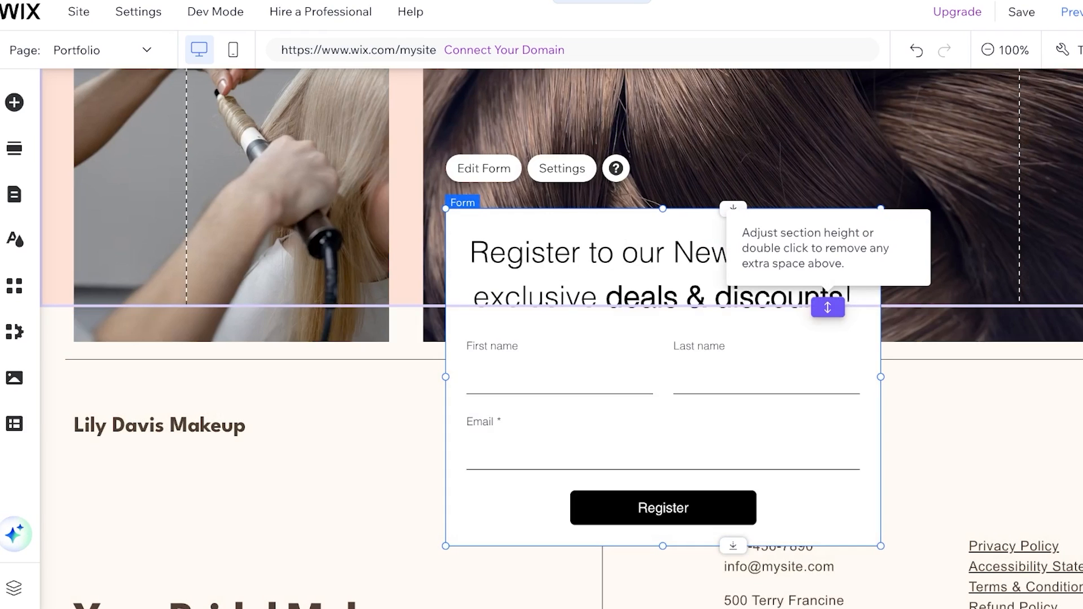
Move the newsletter form into the footer's second column and narrow it to fit within the page's content area
left_click(827, 307)
left_click_drag(663, 253, 931, 385)
scroll(931, 386, "down", 3)
scroll(930, 385, "down", 3)
left_click_drag(1031, 274, 996, 282)
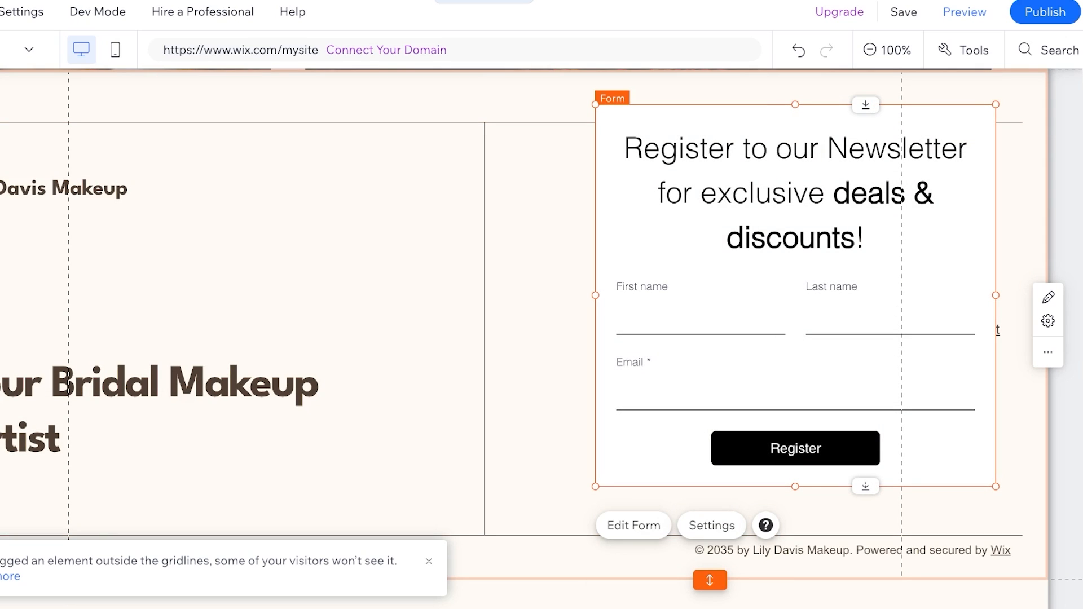
left_click_drag(708, 133, 694, 133)
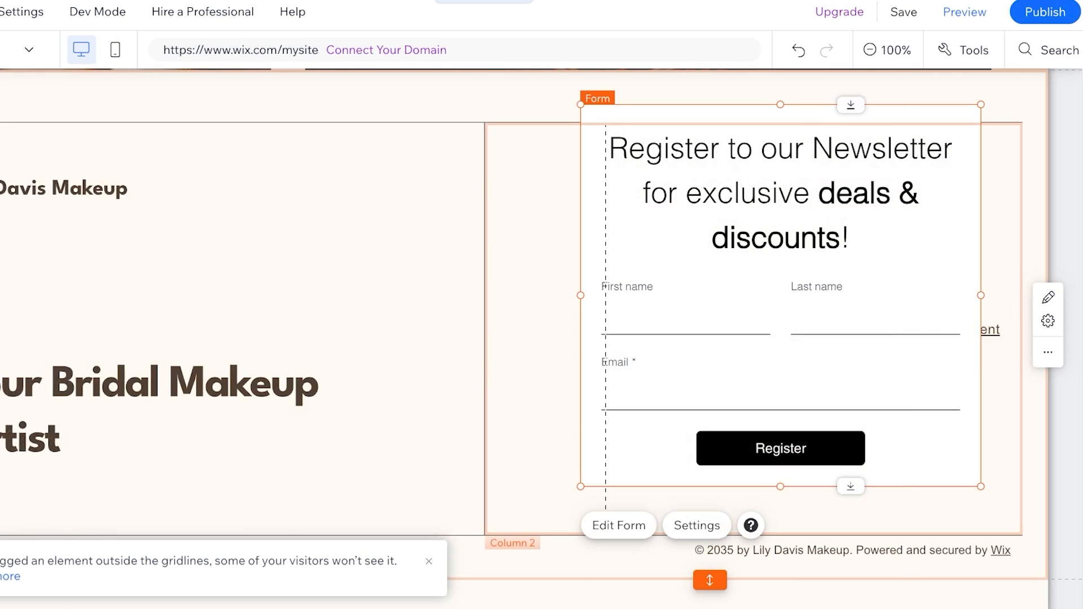
Resize the newsletter form to about the width of the footer's second column and place it above the contact details and policy links
left_click_drag(581, 295, 303, 295)
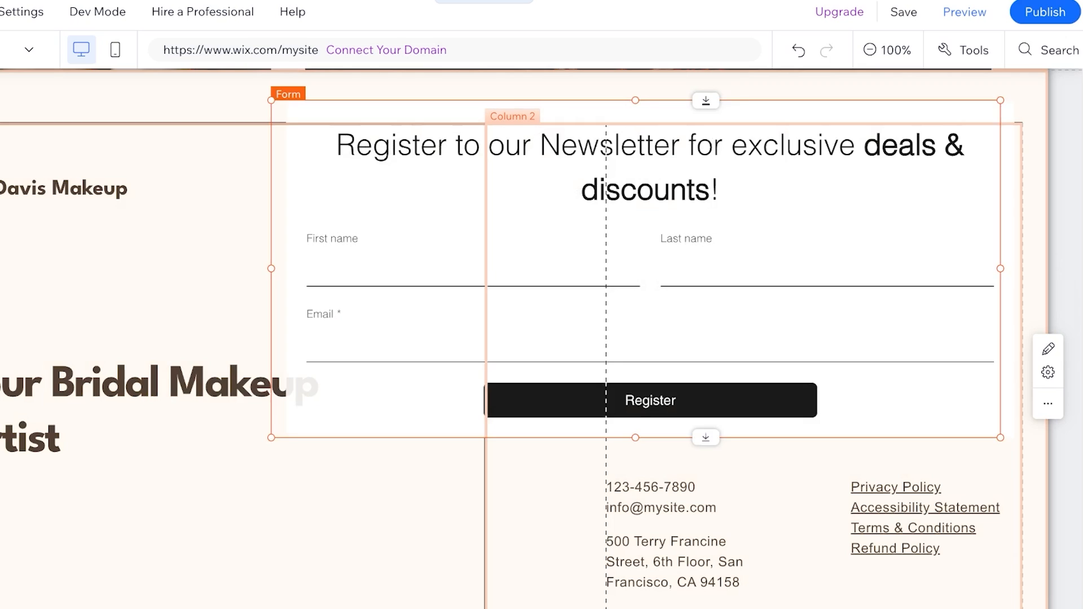
left_click_drag(635, 143, 658, 155)
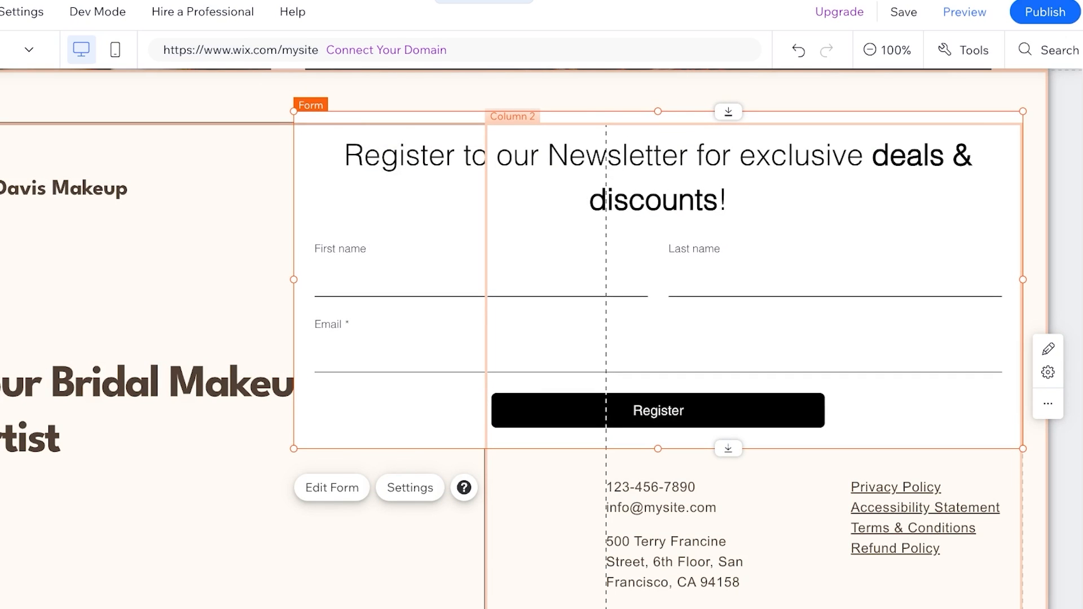
left_click_drag(294, 279, 504, 280)
left_click_drag(587, 236, 578, 257)
scroll(394, 338, "down", 2)
left_click(361, 389)
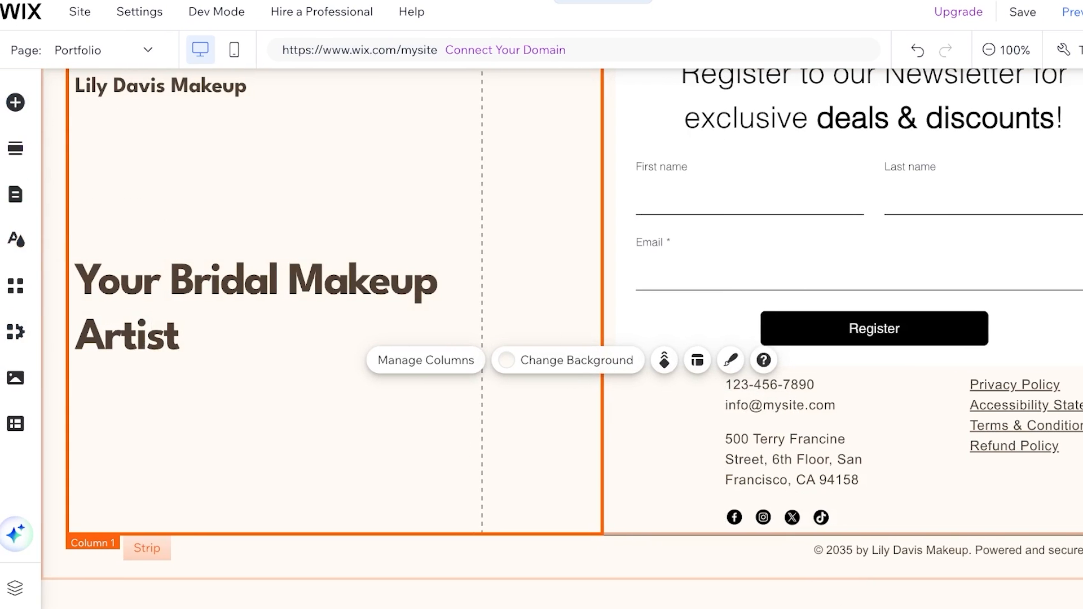
Browse the addable element categories, including Store and Gallery, and examine the premade contact, order, registration and feedback forms and Google Maps options
left_click(15, 102)
left_click(77, 496)
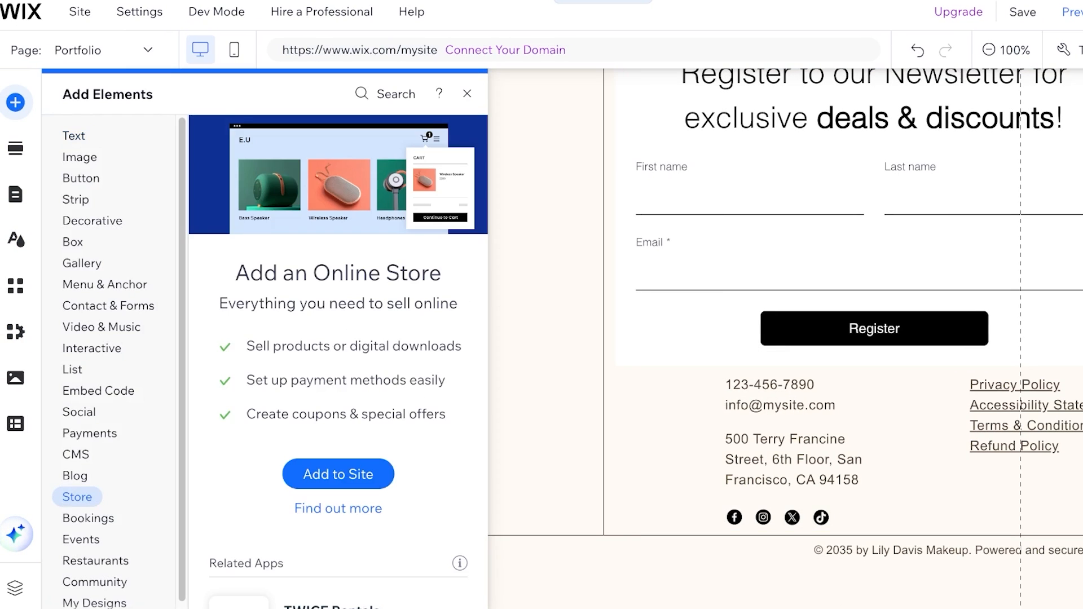
left_click(108, 306)
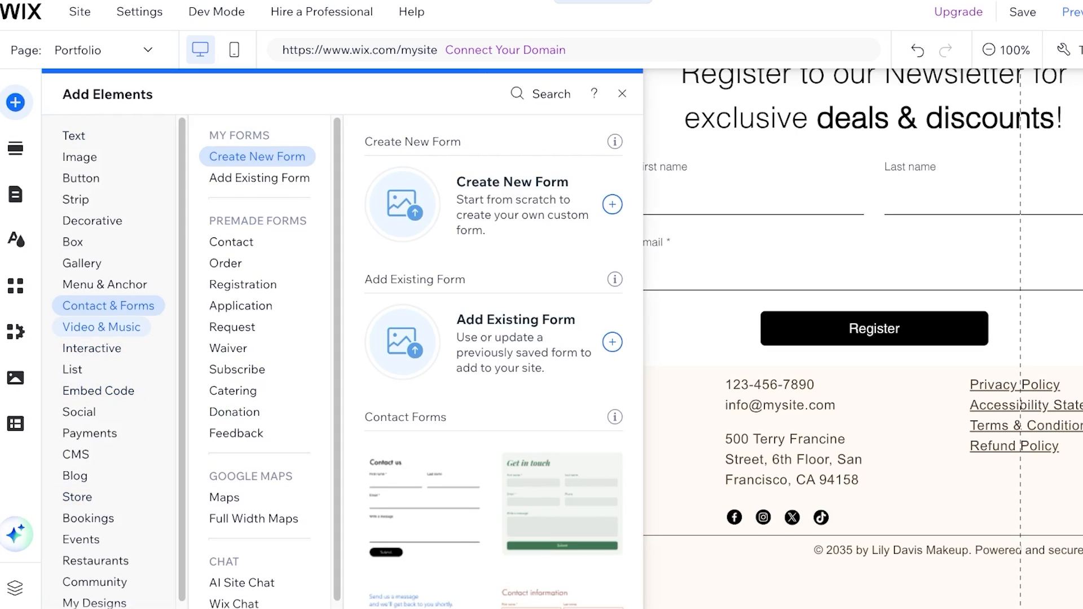
left_click(102, 328)
left_click(90, 433)
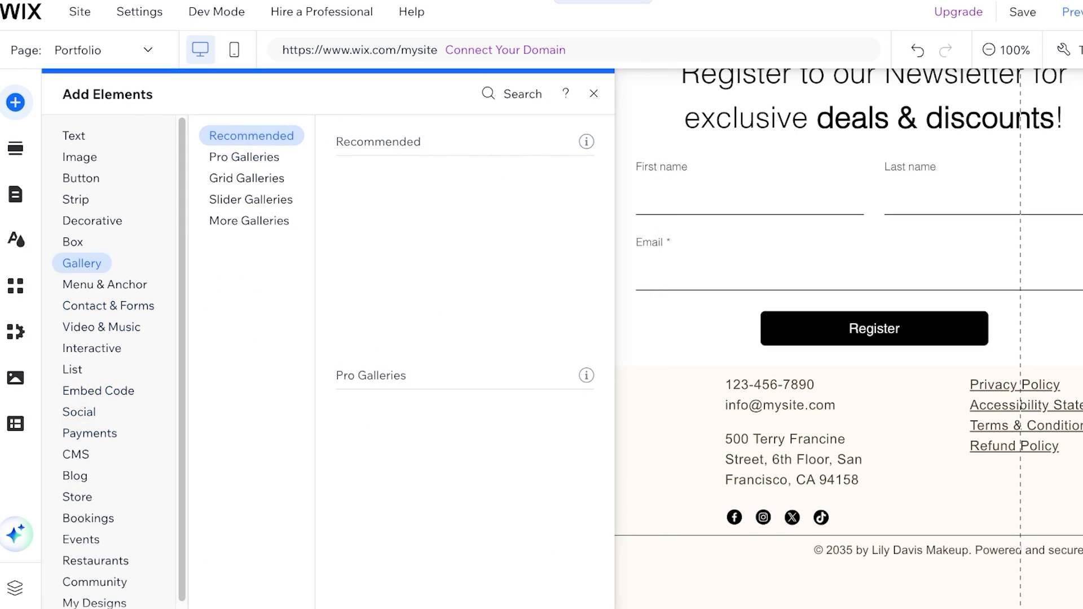
mouse_move(108, 306)
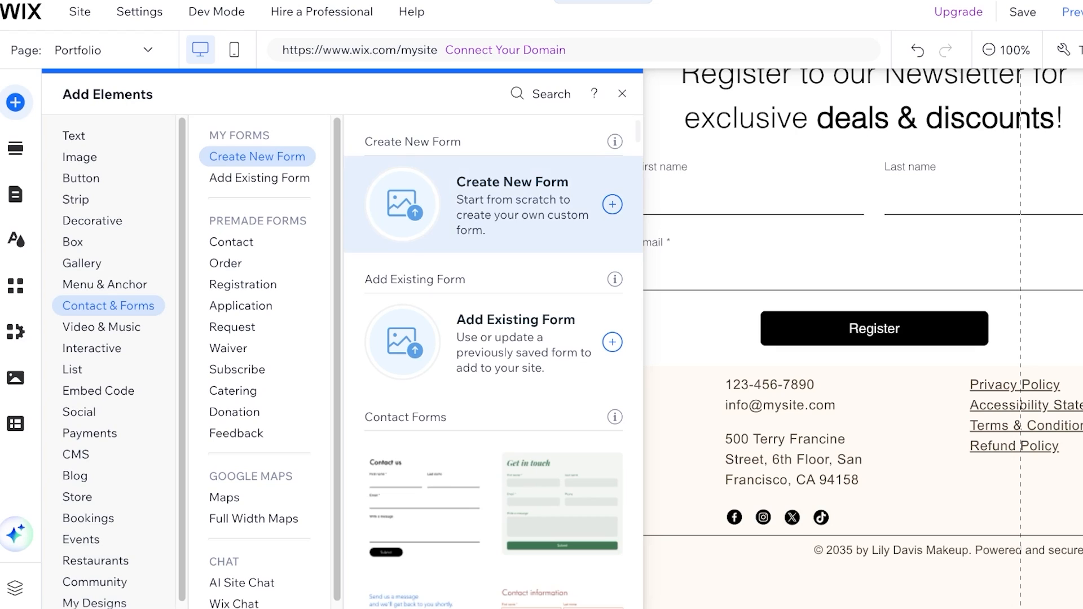
scroll(494, 361, "down", 5)
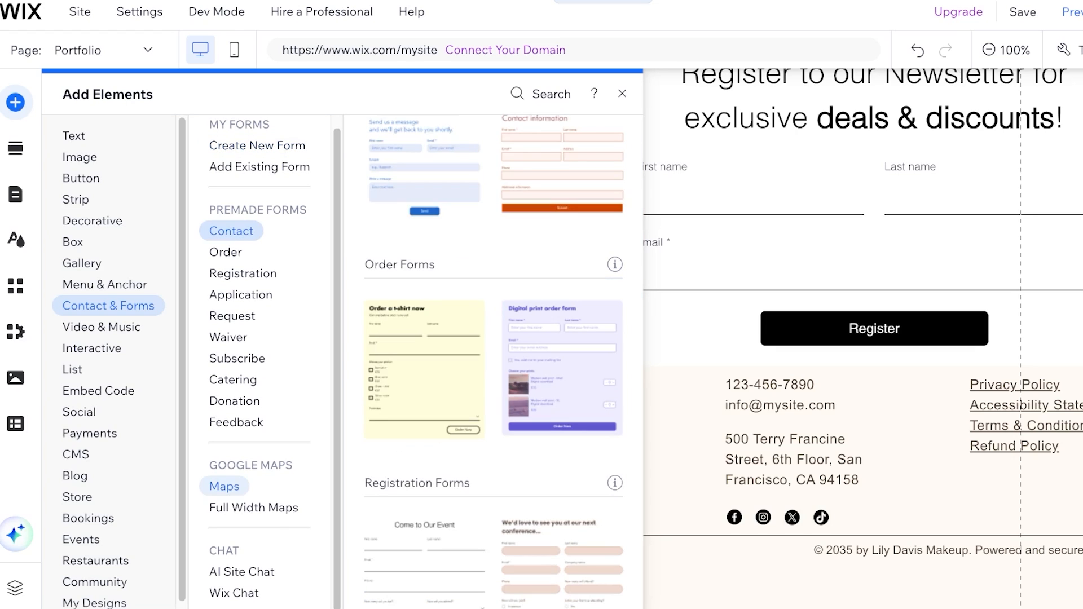
scroll(494, 361, "down", 20)
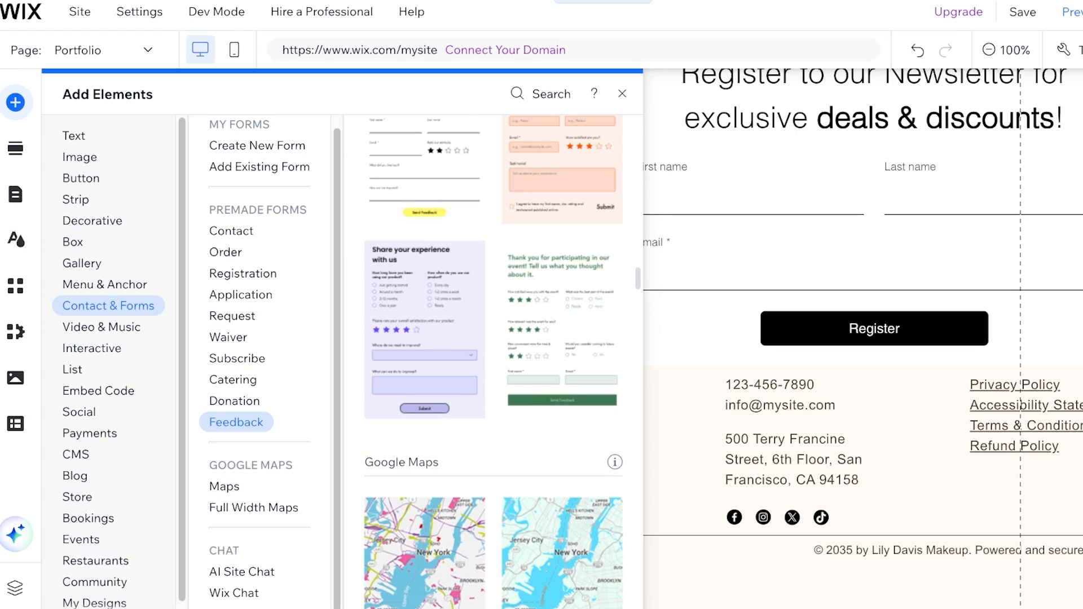
scroll(494, 361, "down", 15)
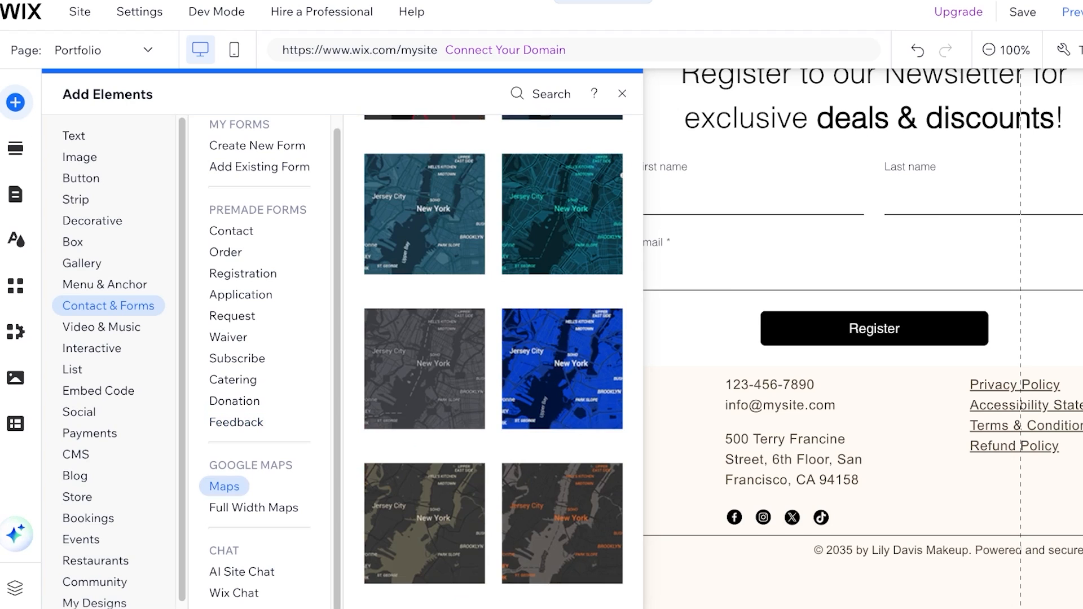
scroll(494, 361, "down", 15)
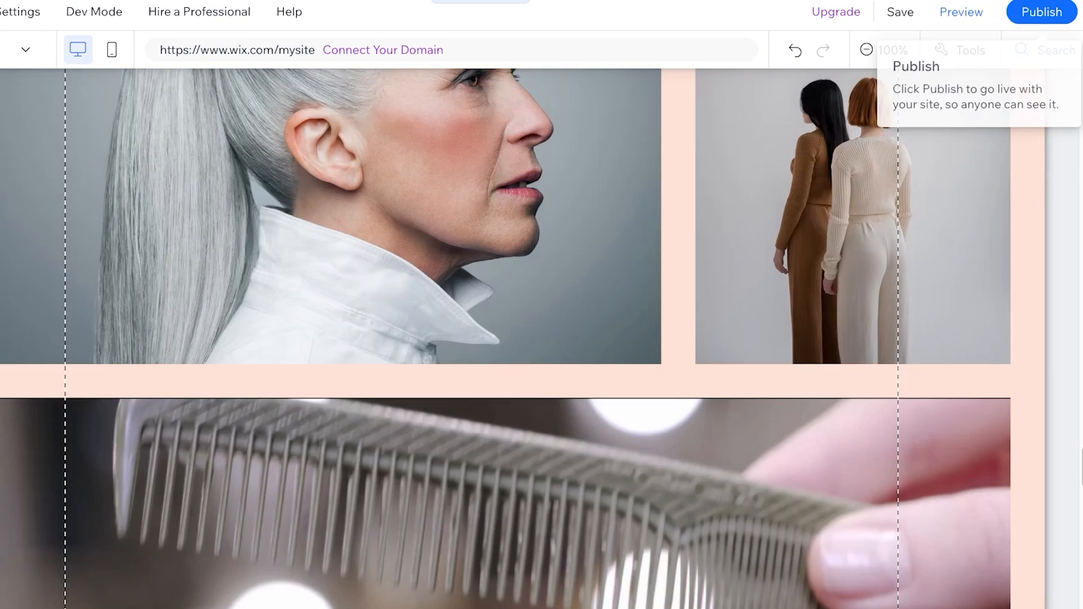
Save the site, and compare the Business Elite, Business, Core and Light plans on the Wix pricing page
left_click(900, 12)
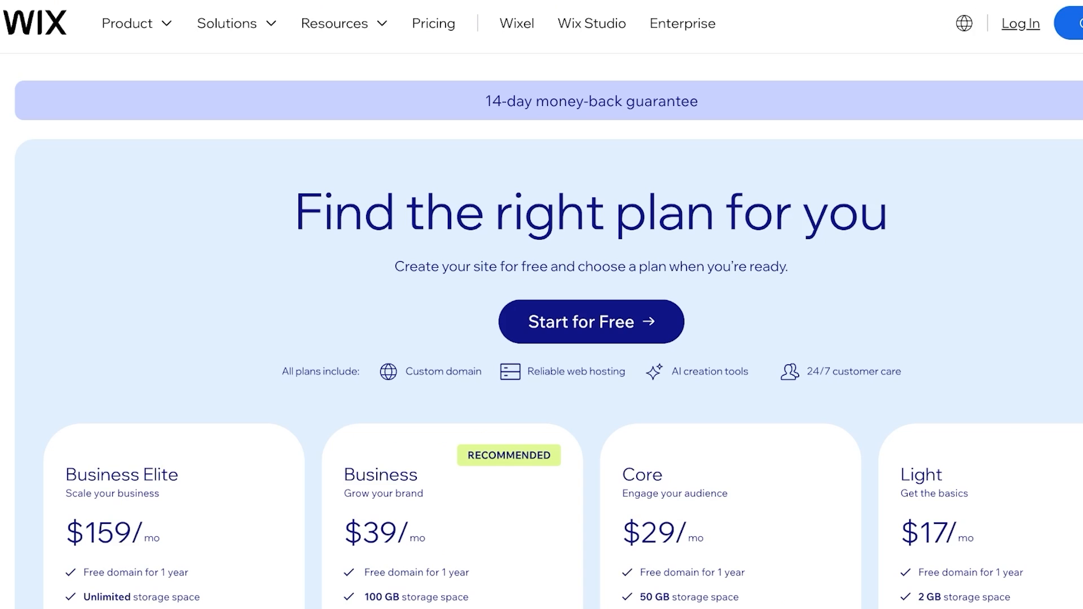
scroll(541, 338, "down", 5)
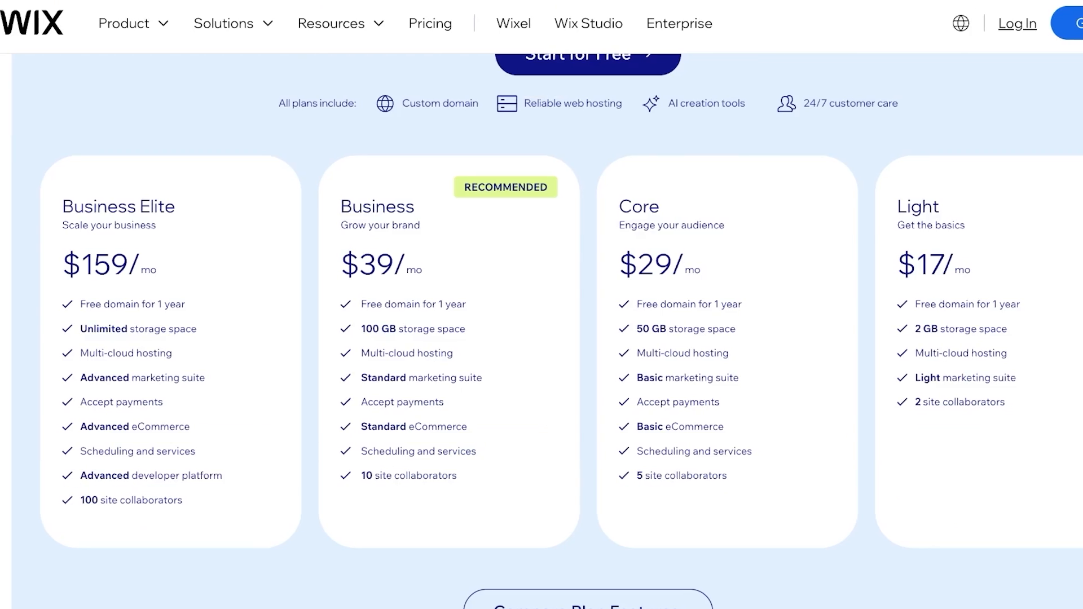
scroll(542, 339, "right", 1)
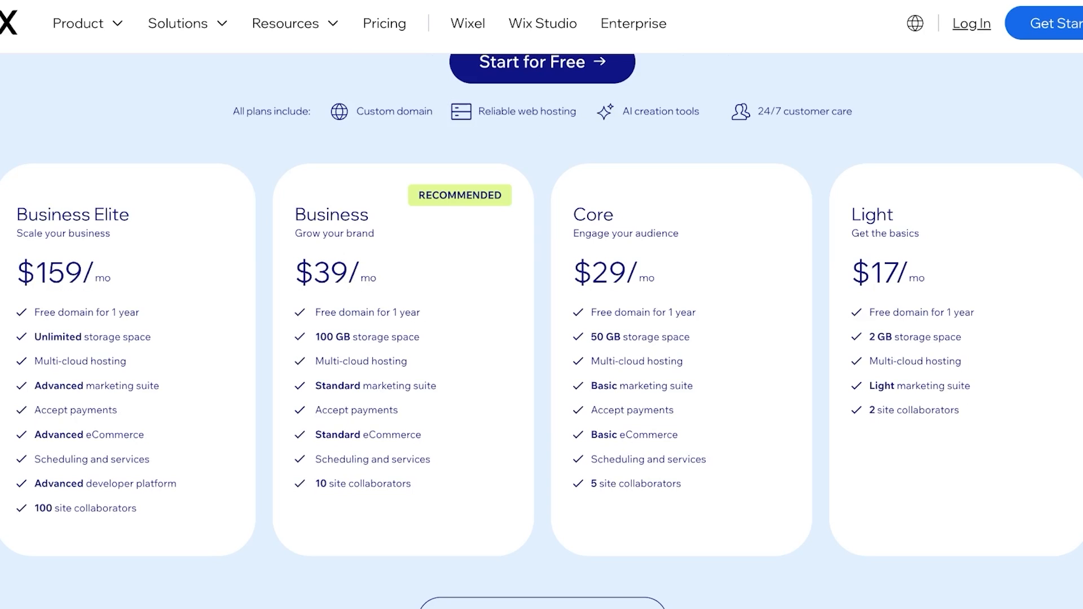